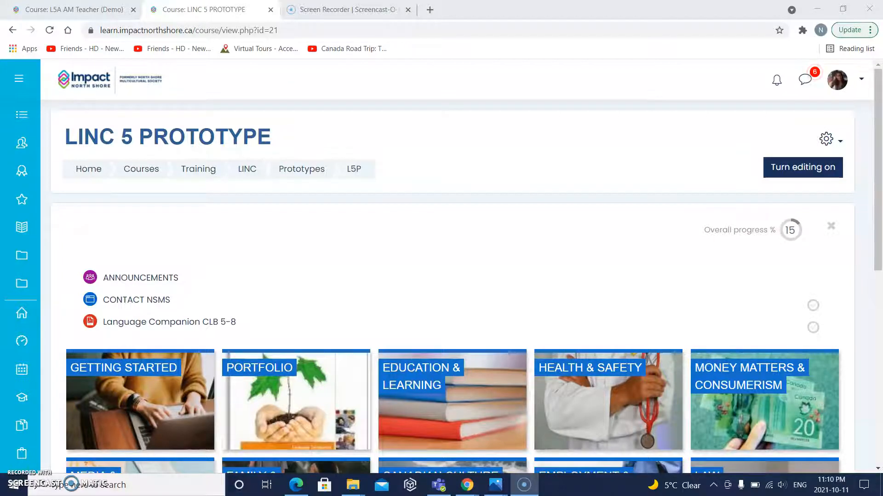
Open the Education & Learning section of the LINC 5 PROTOTYPE course and examine its activities through Lifelong Learning
scroll(537, 325, "down", 2)
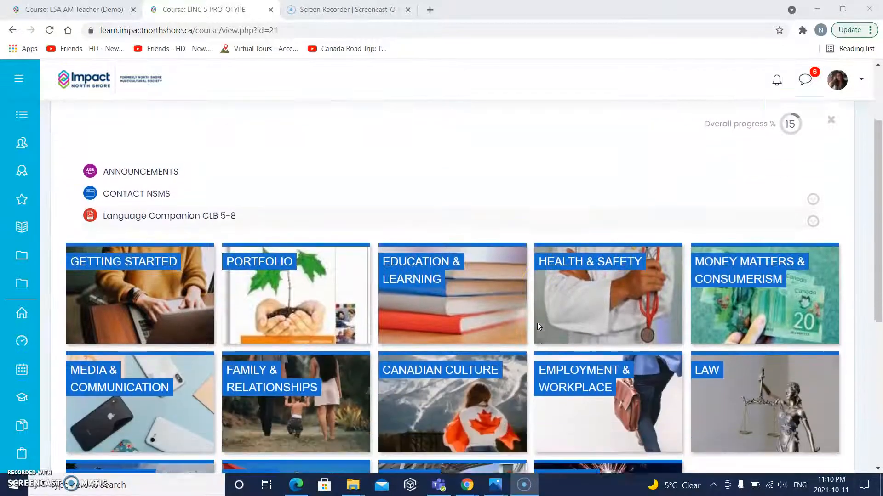
left_click(435, 284)
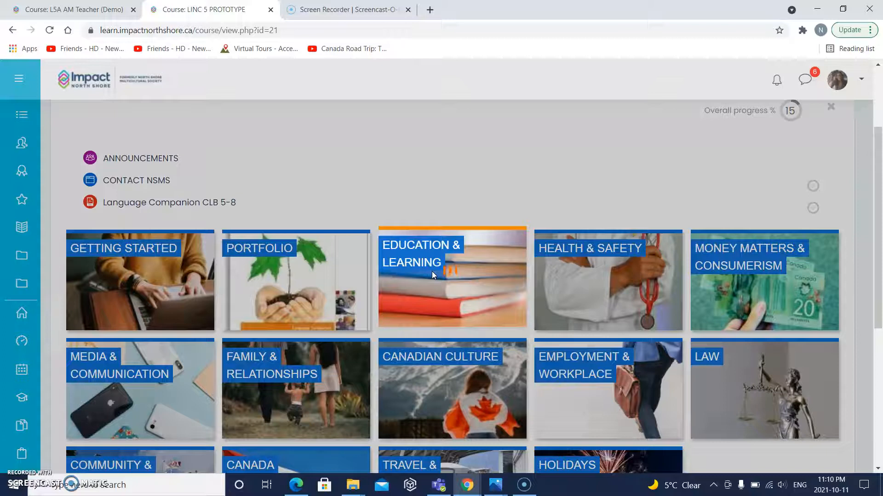
scroll(434, 276, "down", 10)
scroll(434, 276, "down", 12)
scroll(434, 275, "down", 2)
scroll(329, 272, "down", 6)
scroll(329, 274, "down", 7)
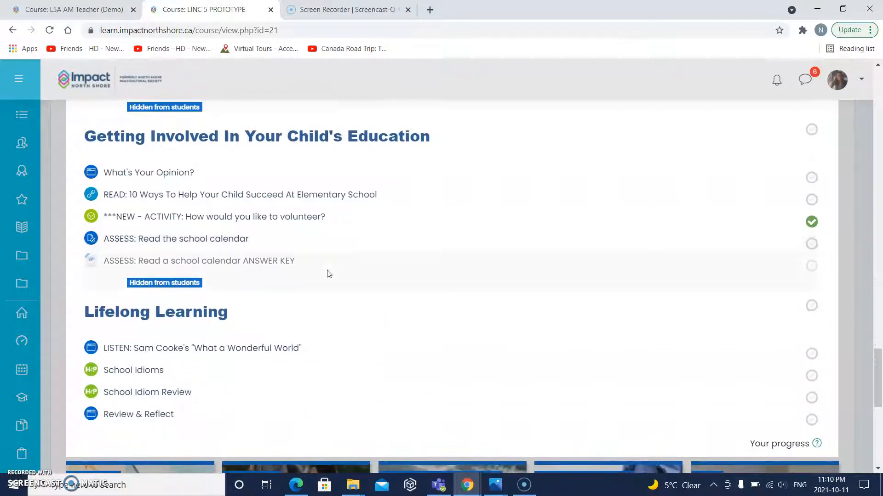
scroll(329, 274, "down", 1)
scroll(329, 274, "down", 3)
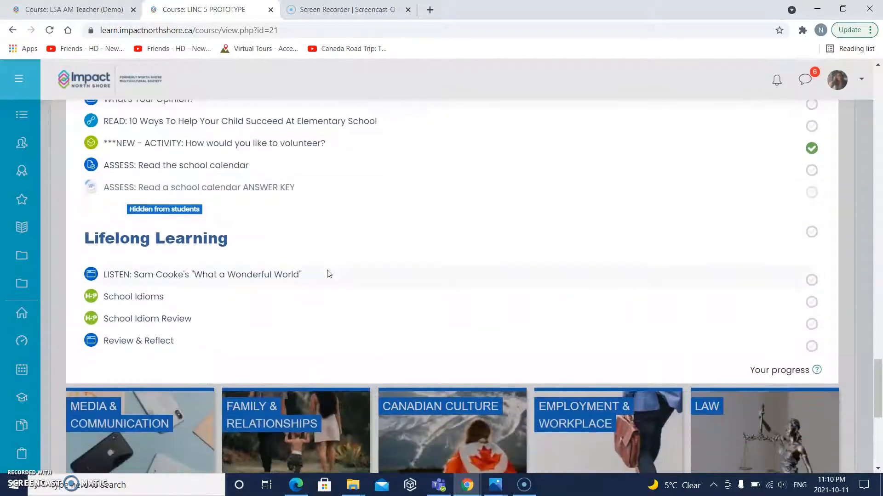
scroll(329, 274, "up", 4)
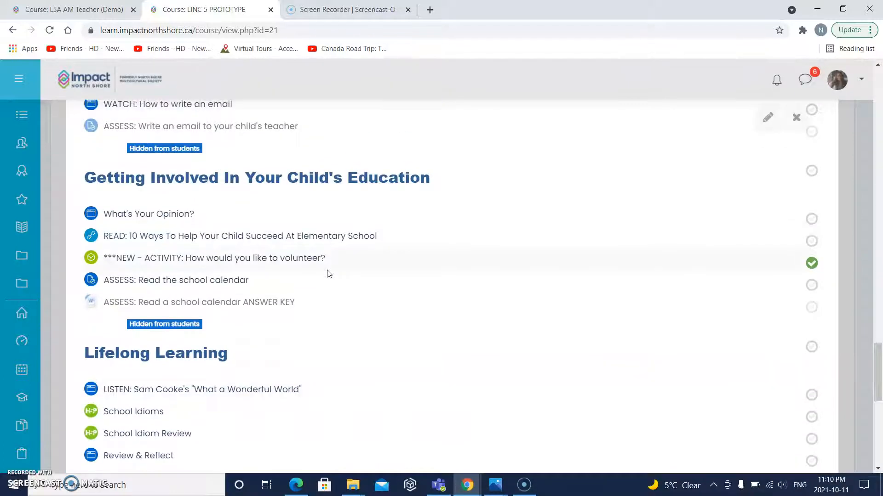
scroll(327, 275, "up", 1)
left_click(248, 236)
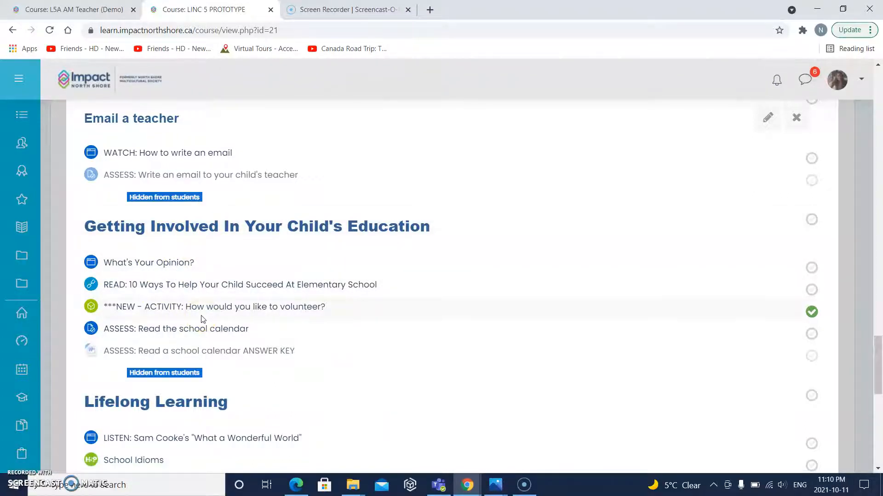
scroll(203, 320, "down", 2)
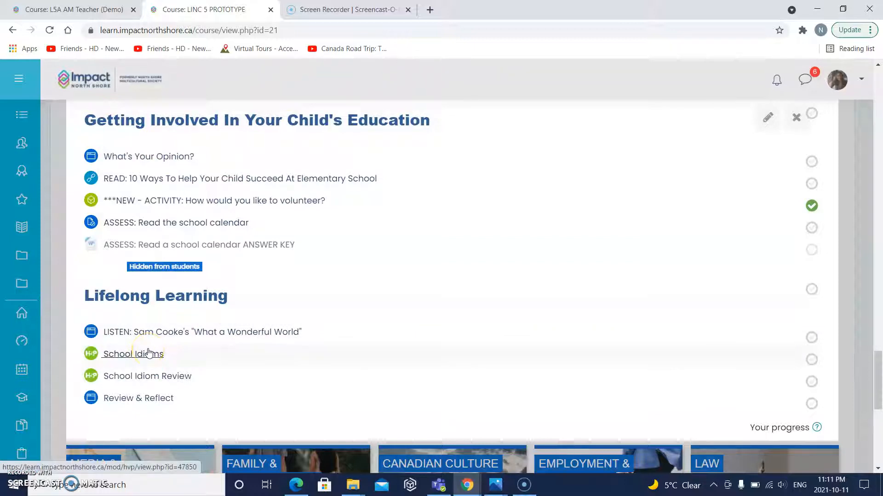
left_click(252, 357)
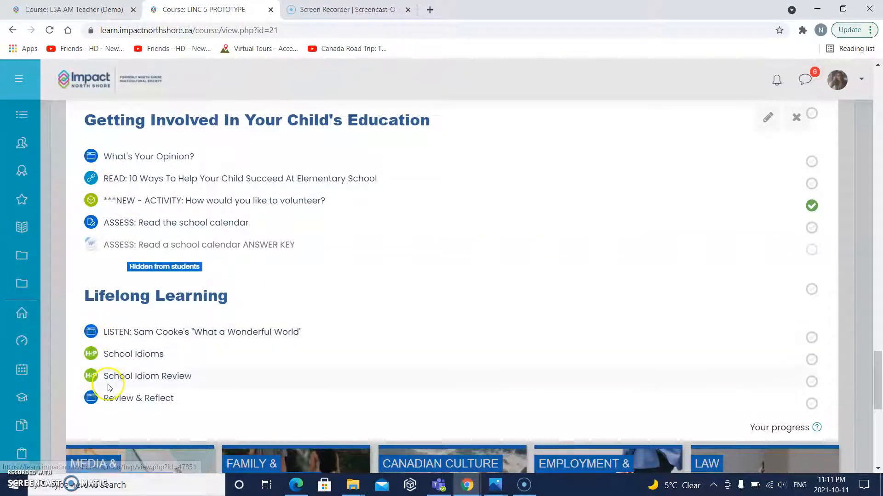
scroll(163, 229, "up", 1)
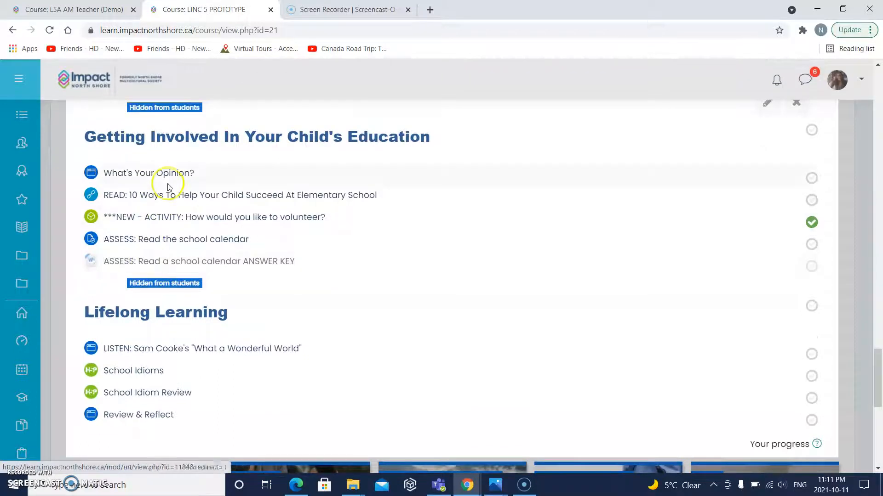
Switch to the L5A AM Teacher (Demo) course and open its course import page
left_click(84, 10)
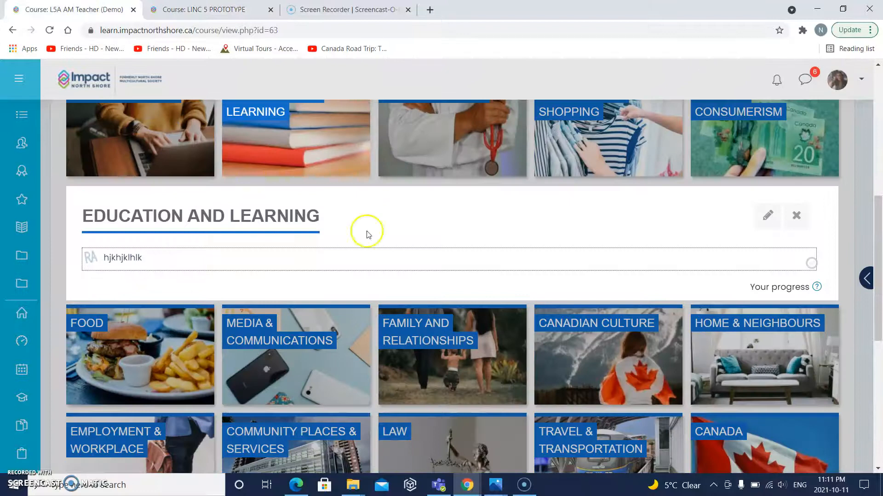
scroll(366, 230, "up", 4)
scroll(366, 231, "down", 2)
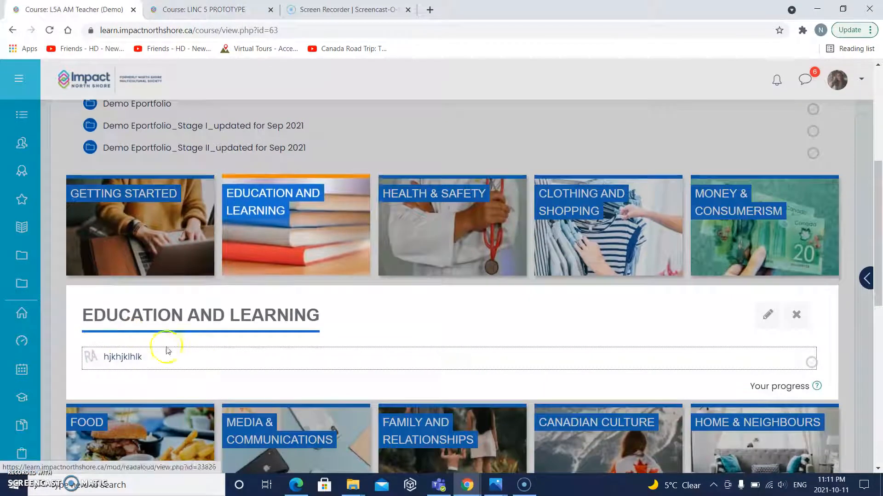
scroll(236, 361, "up", 1)
scroll(238, 354, "up", 5)
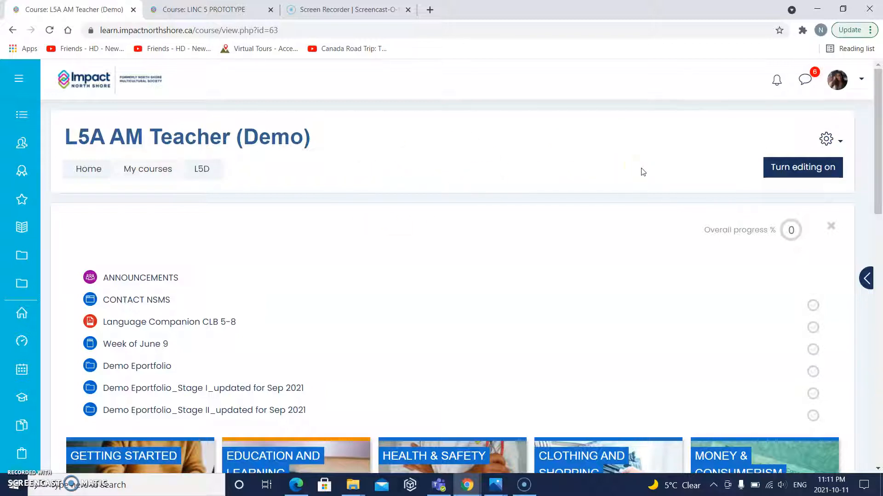
left_click(826, 140)
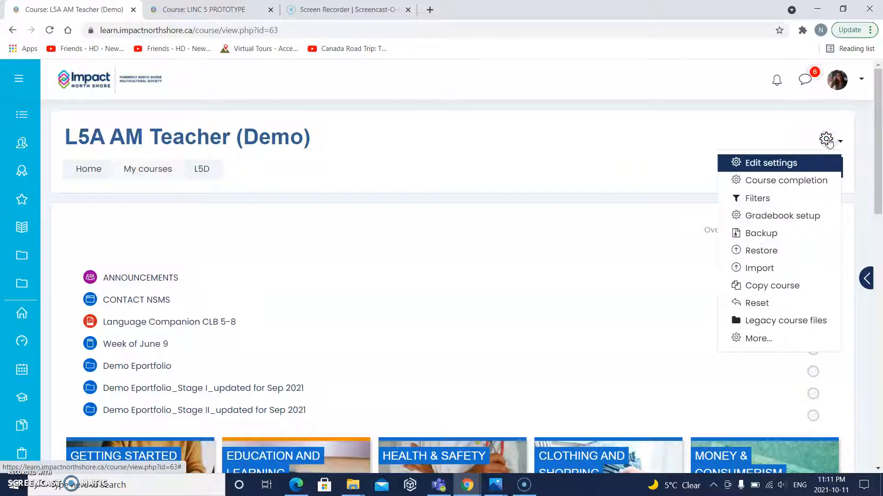
left_click(756, 271)
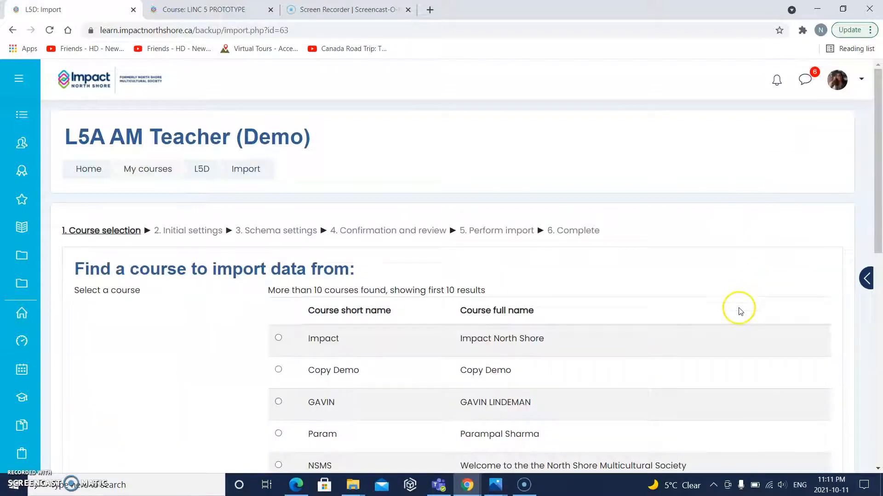
Search the courses available as import sources for L5P
scroll(740, 312, "down", 1)
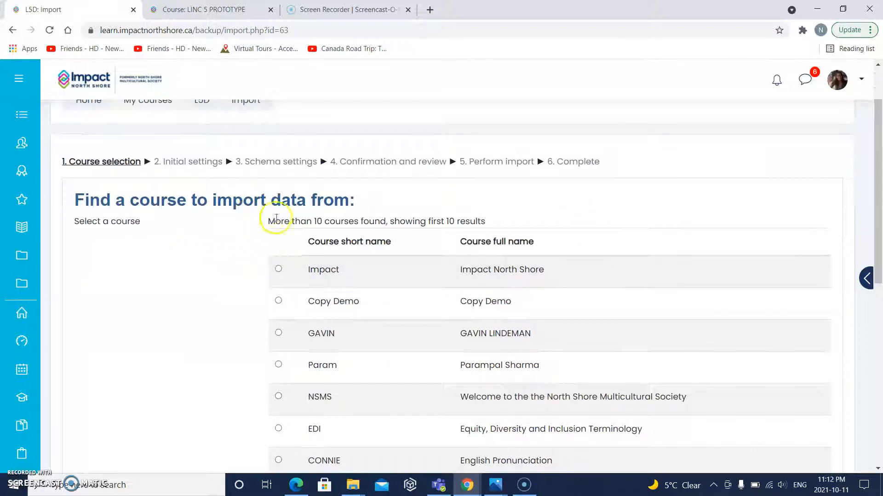
scroll(298, 298, "down", 2)
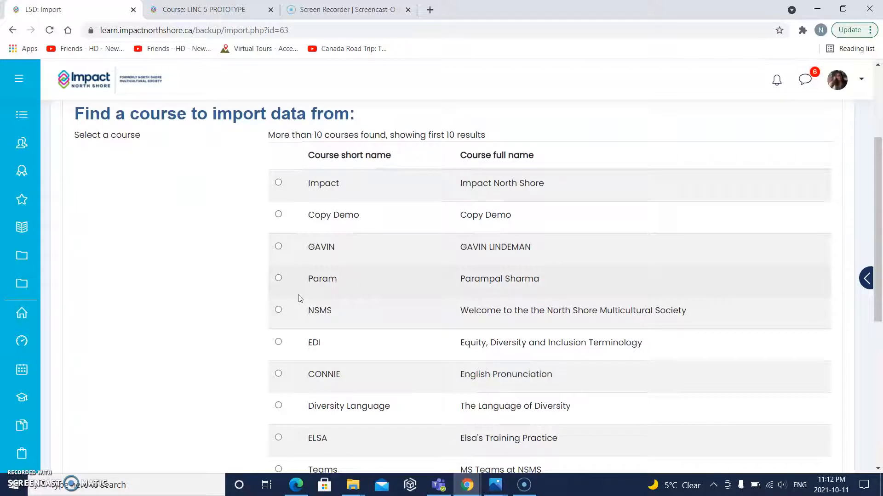
scroll(298, 298, "down", 3)
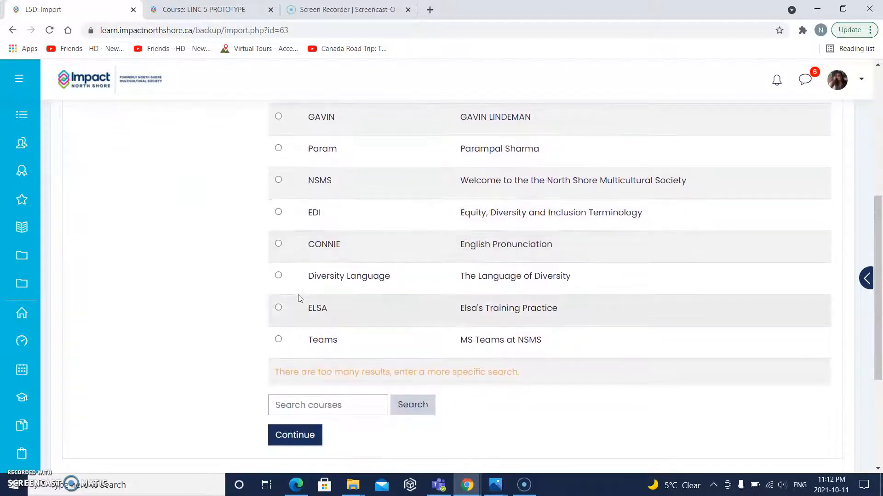
scroll(299, 298, "down", 1)
scroll(299, 298, "down", 1)
left_click(294, 328)
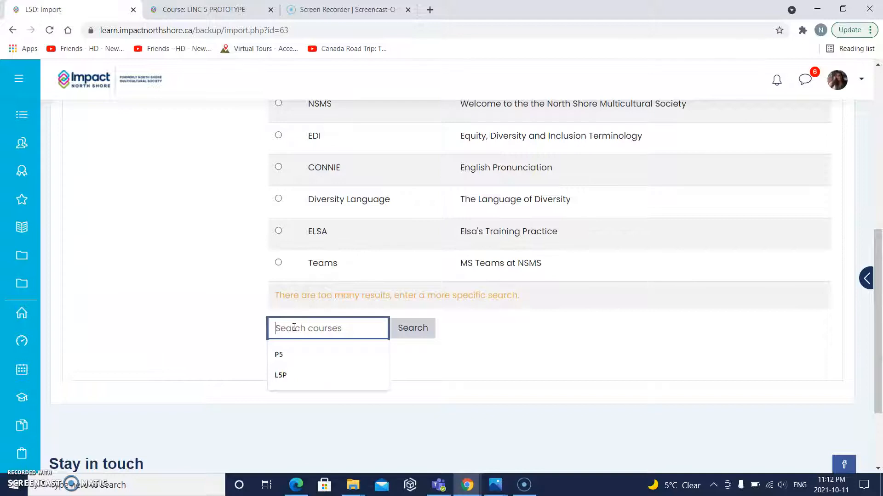
type("L5P")
left_click(295, 359)
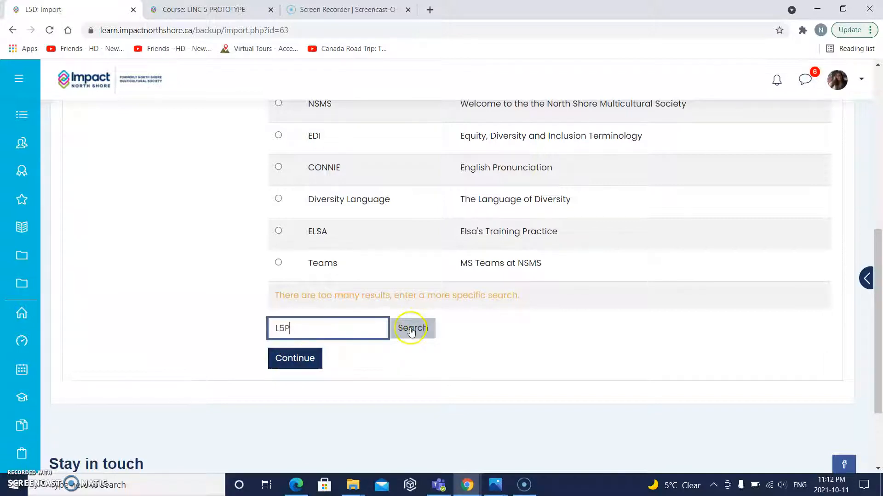
left_click(411, 331)
Choose LINC 5 PROTOTYPE as the course to import data from and continue to the initial settings
left_click(328, 348)
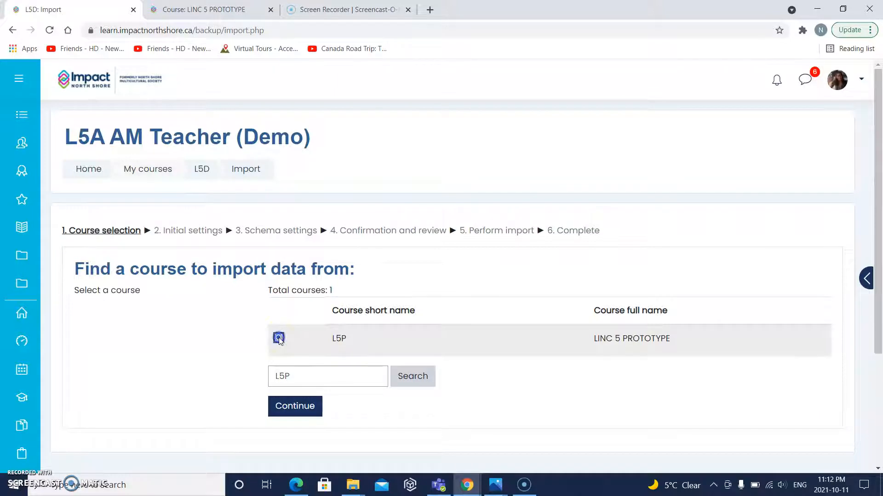
scroll(282, 376, "down", 1)
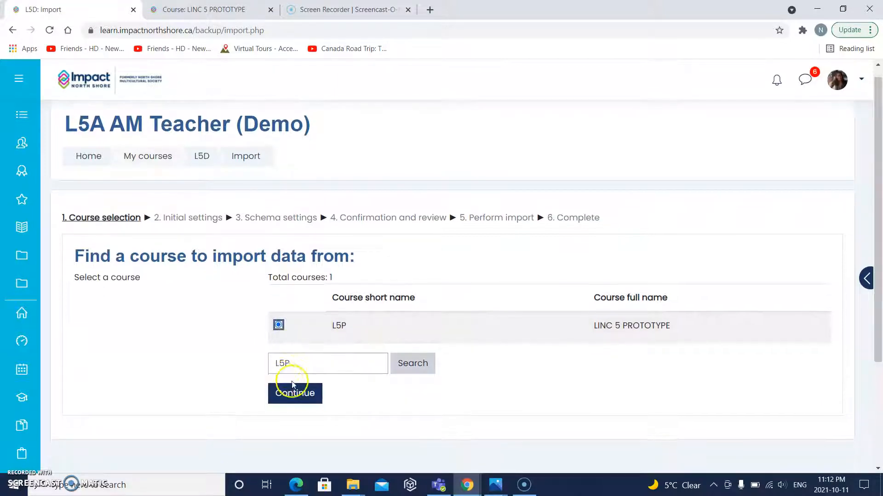
left_click(293, 399)
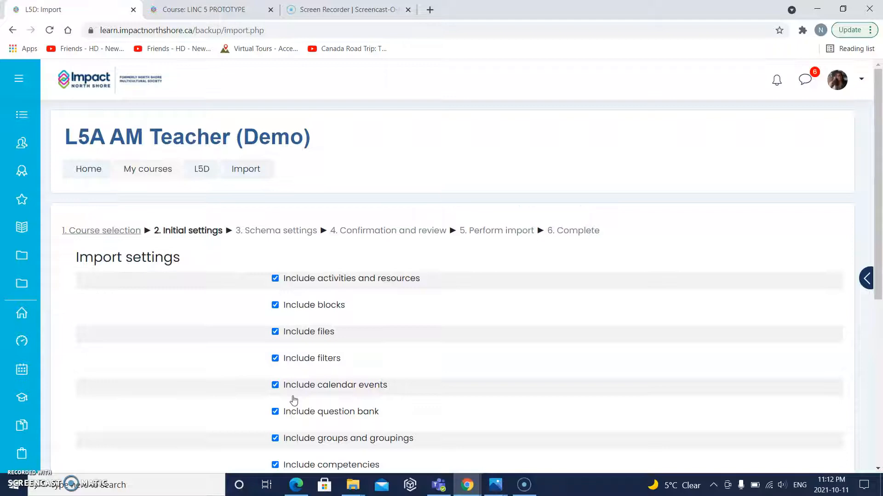
Exclude blocks, files, filters, calendar events, question bank, groups and groupings, competencies and custom fields from the import
scroll(292, 332, "down", 2)
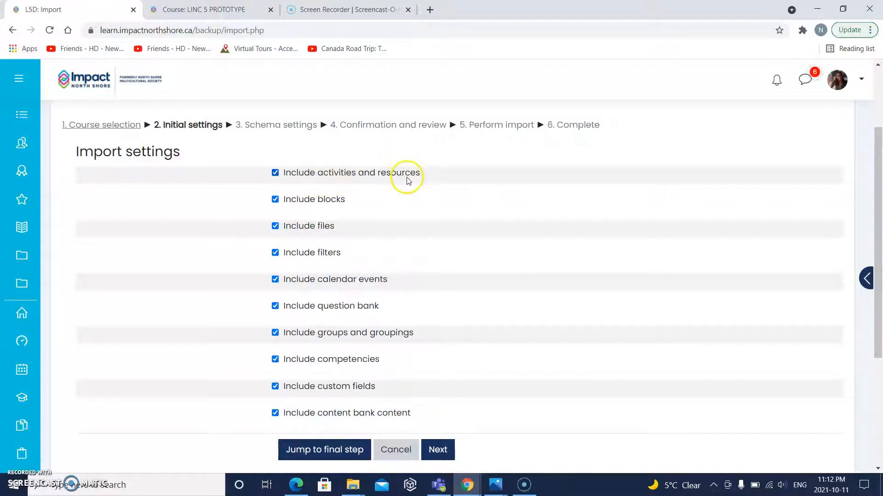
left_click(274, 200)
left_click(273, 227)
left_click(275, 253)
left_click(275, 280)
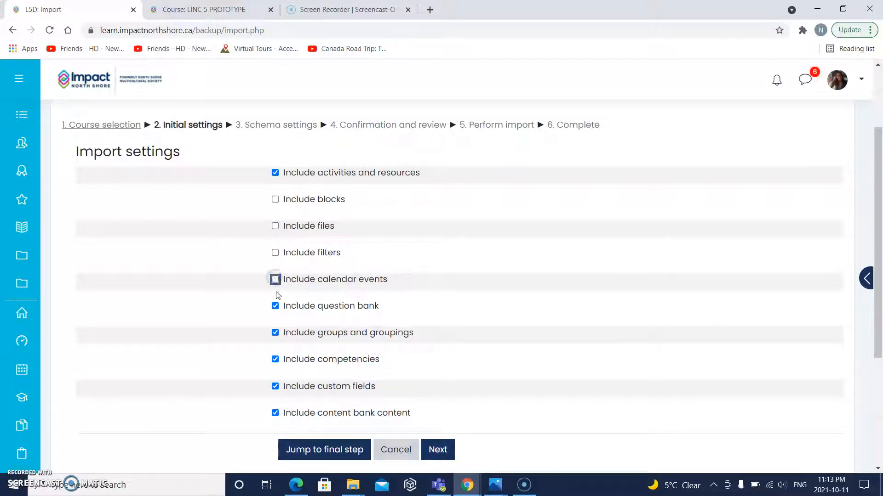
left_click(274, 306)
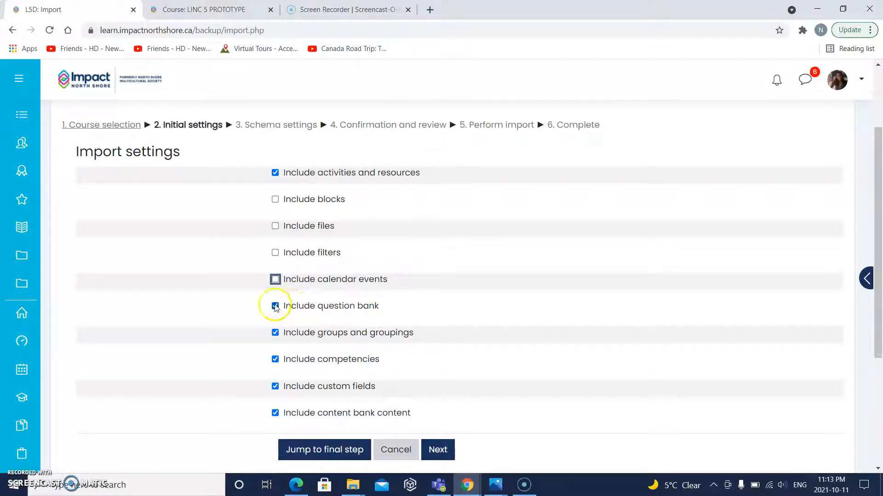
left_click(275, 307)
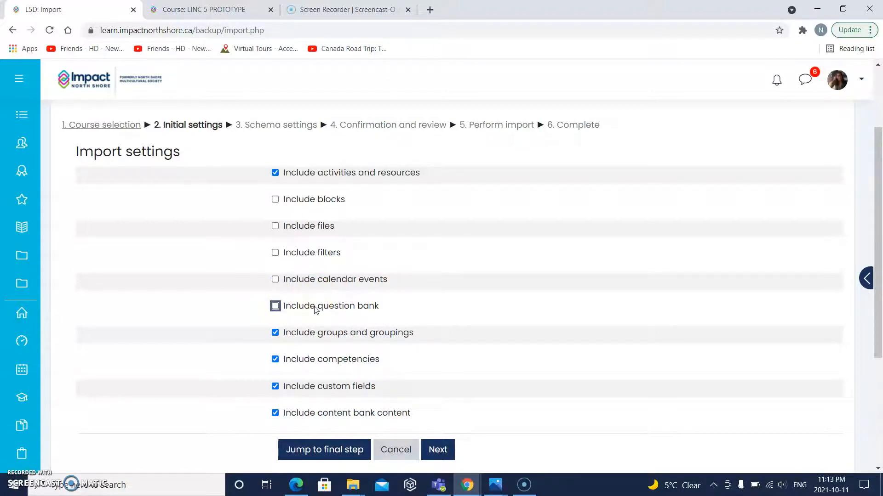
left_click(275, 333)
left_click(275, 360)
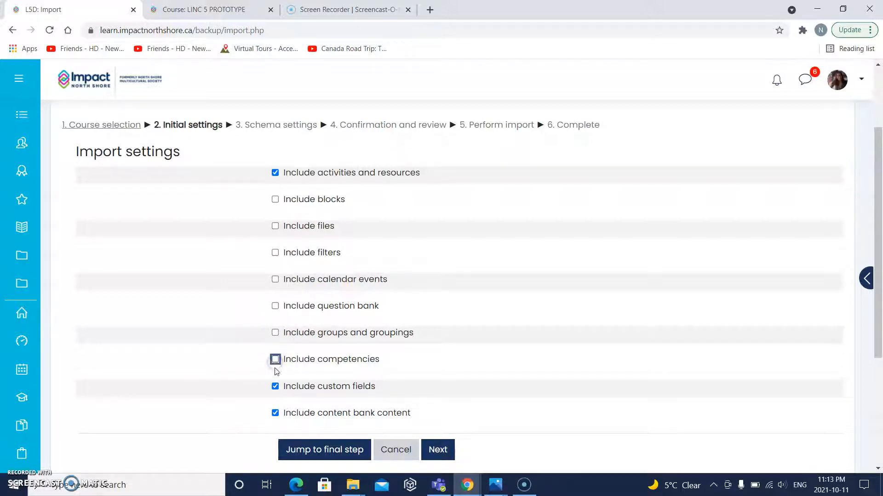
left_click(274, 387)
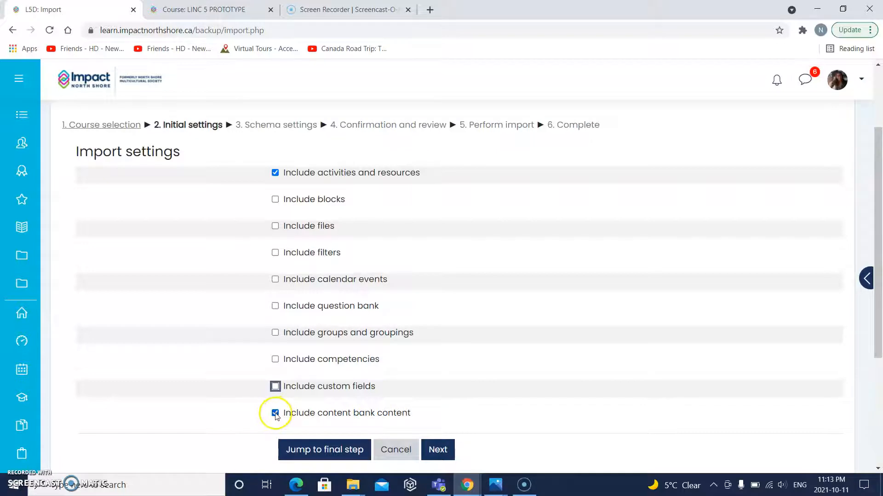
left_click(260, 430)
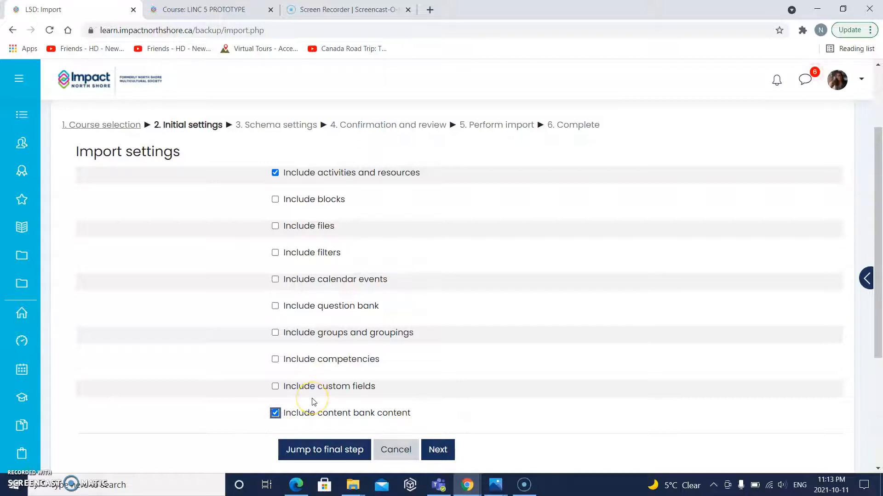
Accept the initial import settings and proceed to the schema settings
scroll(324, 340, "up", 2)
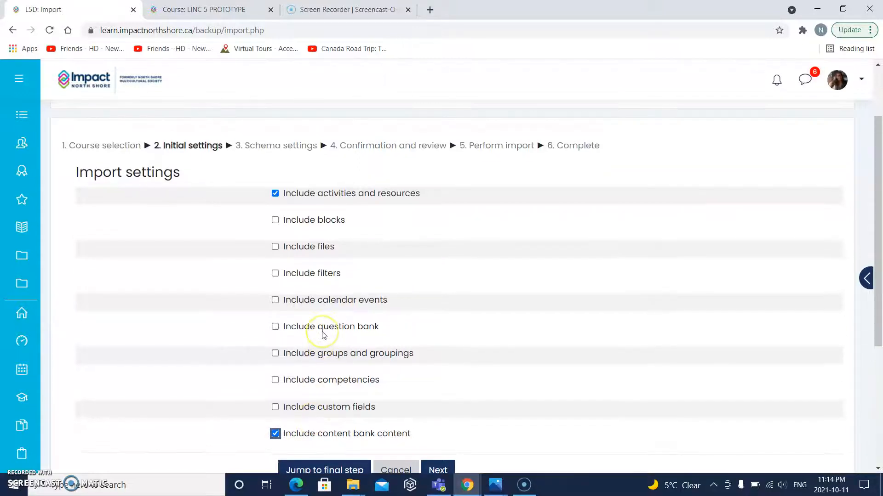
scroll(324, 335, "down", 1)
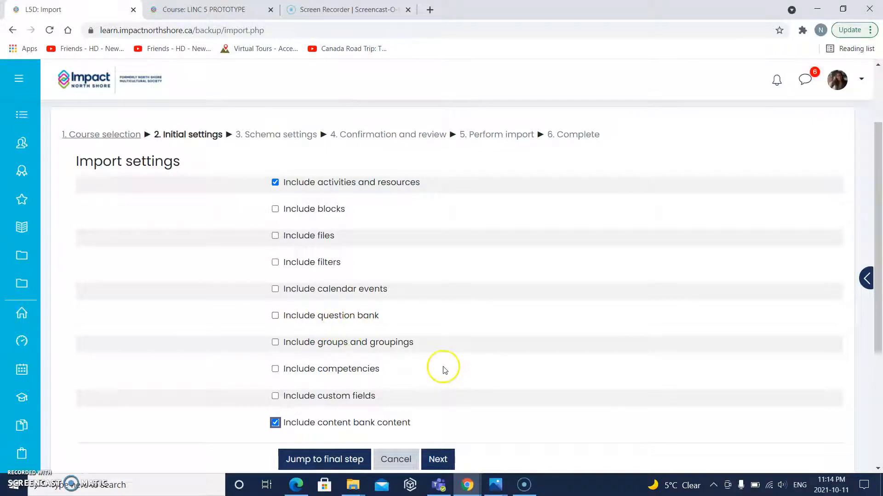
scroll(441, 368, "down", 1)
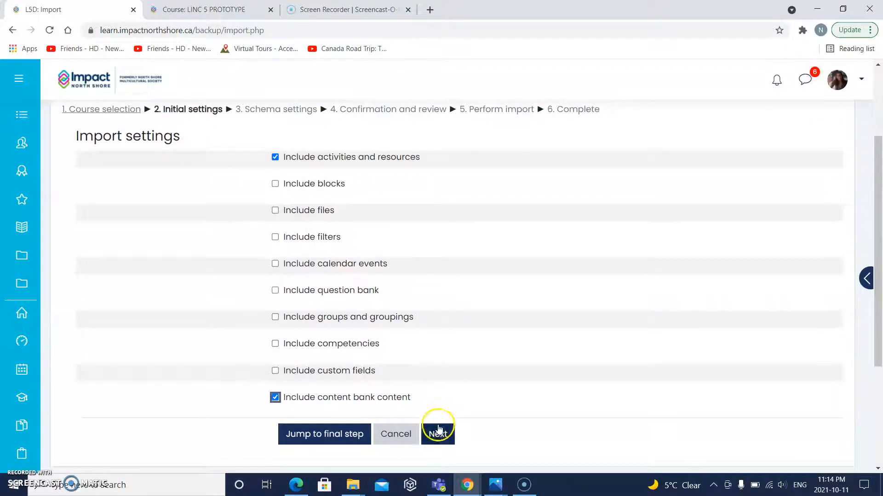
left_click(441, 440)
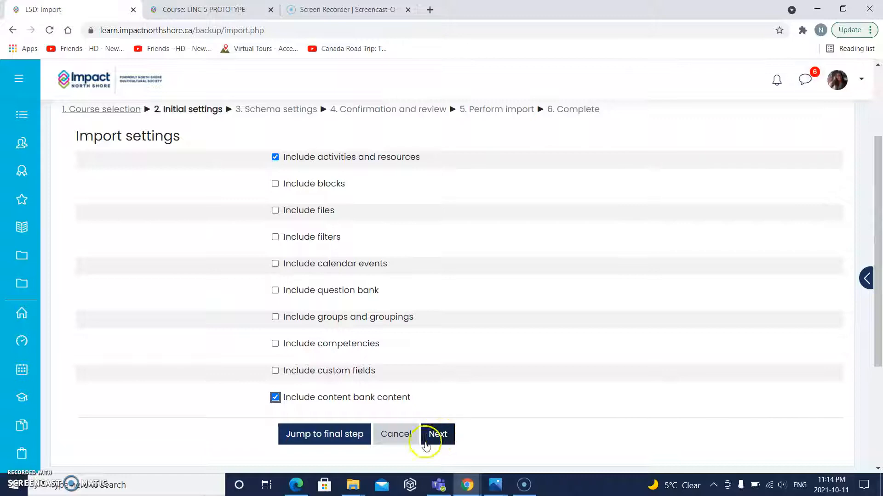
left_click(441, 440)
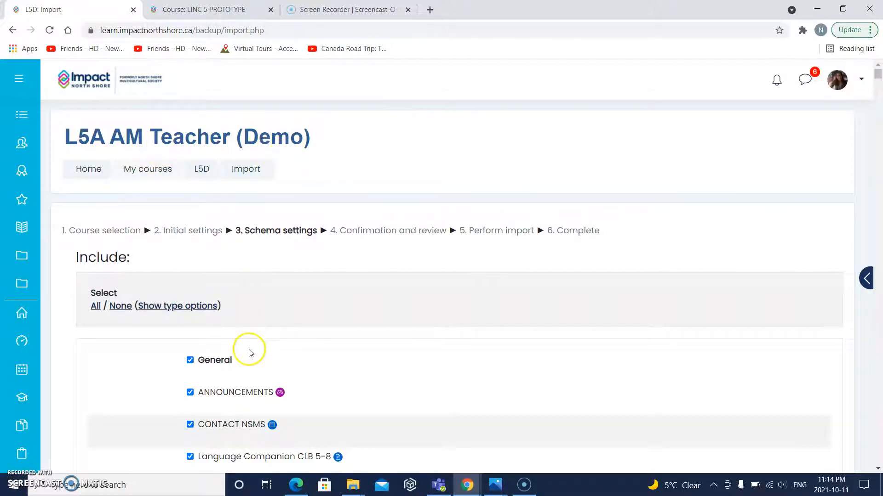
Review the sections and activities listed for import in the schema settings, from General through HEALTH & SAFETY
scroll(252, 351, "down", 3)
scroll(250, 352, "down", 12)
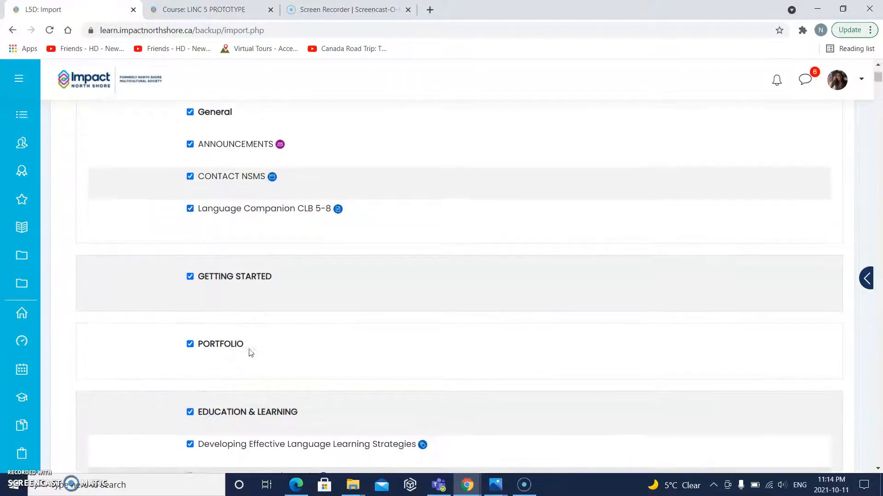
scroll(251, 352, "down", 17)
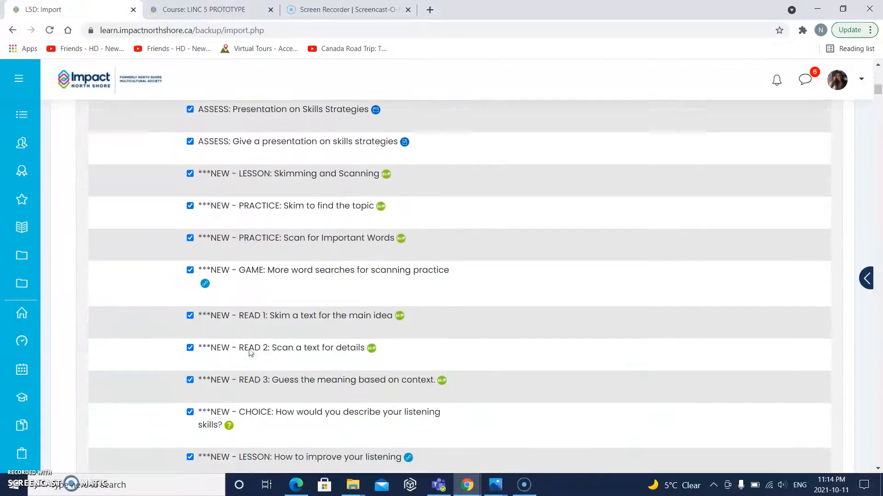
scroll(251, 353, "down", 14)
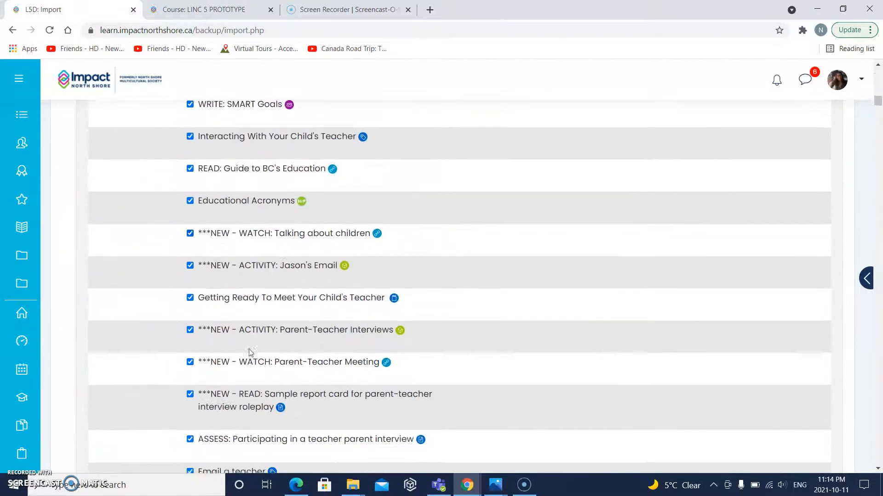
scroll(251, 352, "down", 8)
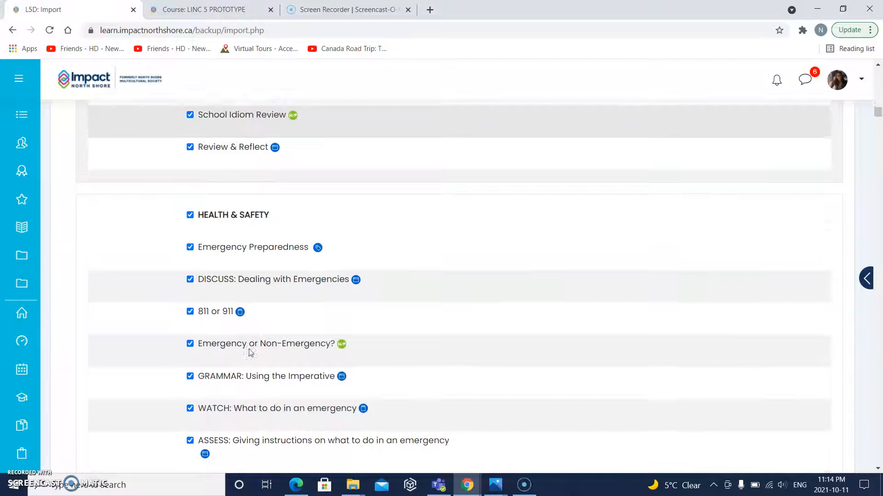
scroll(251, 353, "down", 7)
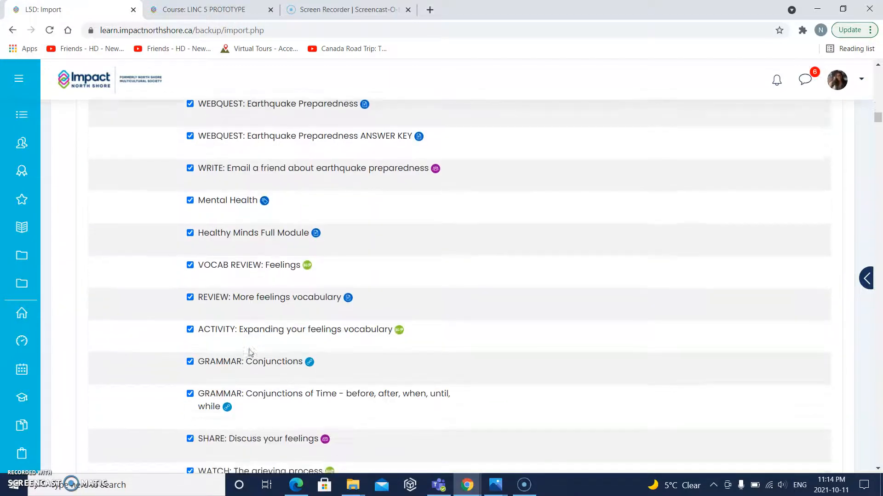
scroll(250, 352, "down", 8)
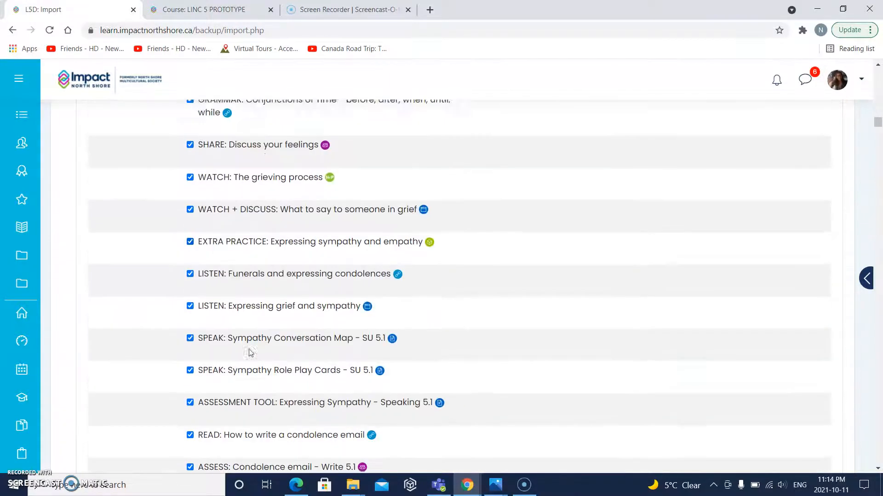
scroll(249, 353, "up", 20)
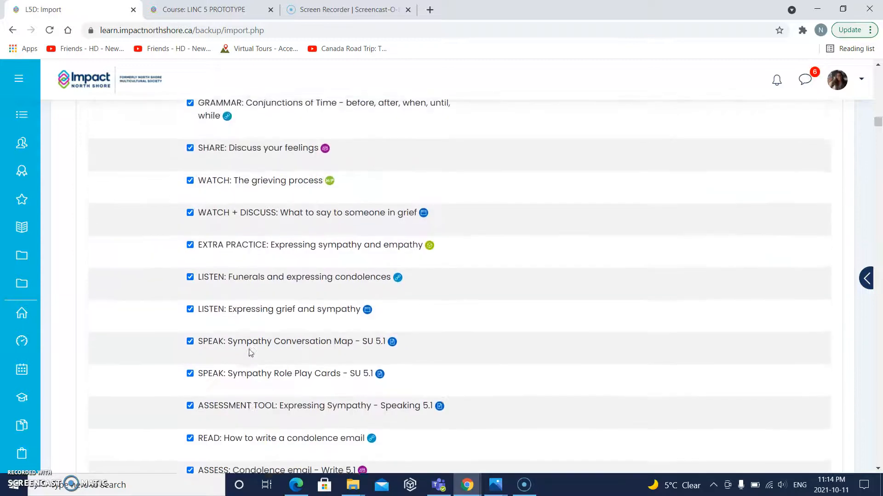
scroll(250, 353, "up", 20)
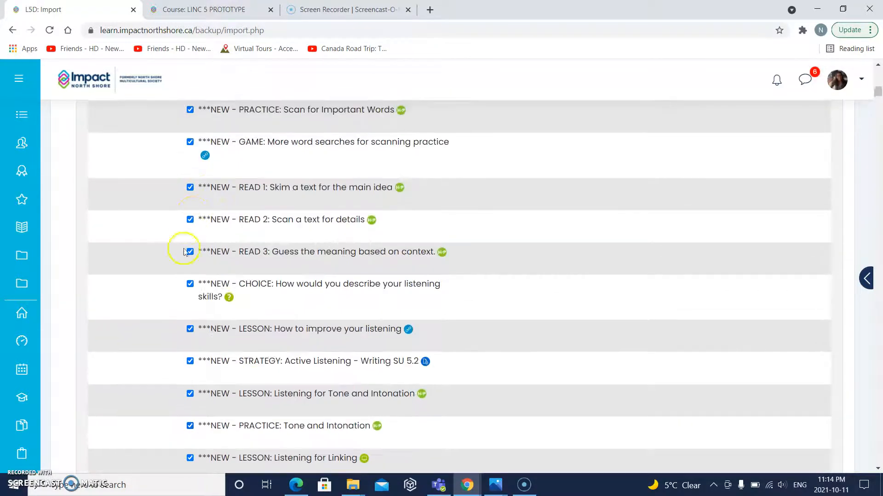
scroll(211, 221, "up", 20)
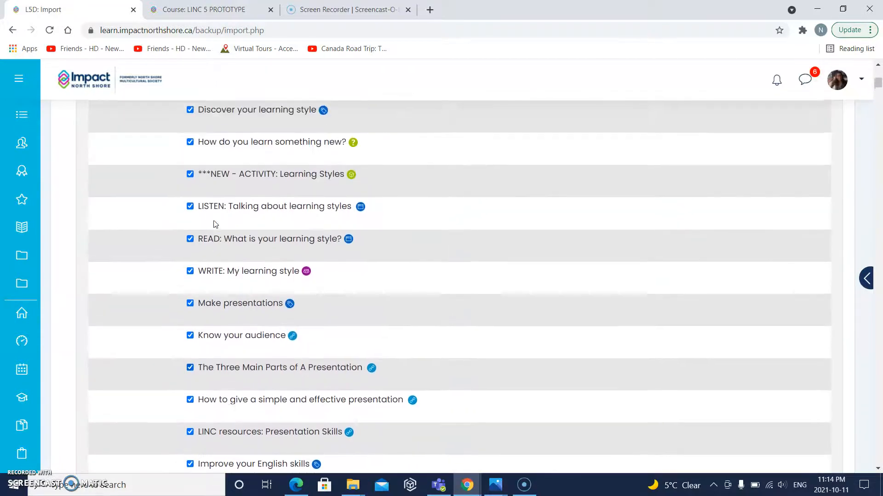
Clear every item in the schema settings and include only the EDUCATION & LEARNING section
scroll(213, 224, "up", 5)
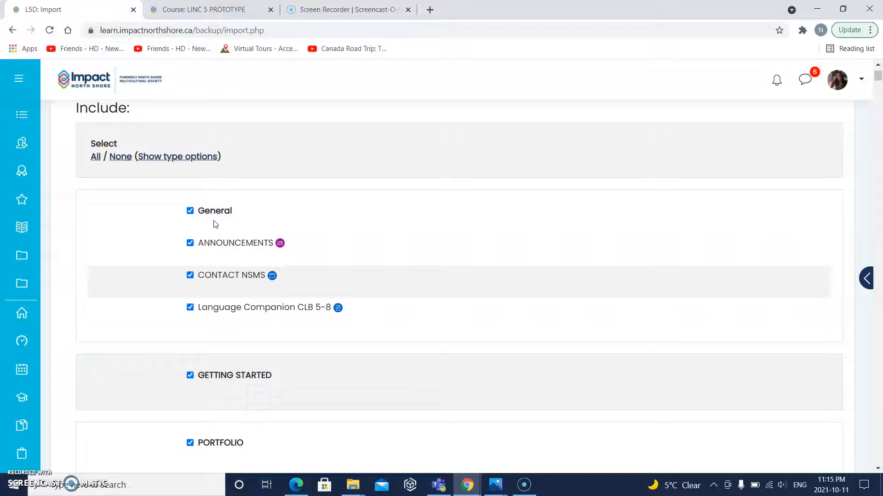
scroll(213, 224, "up", 2)
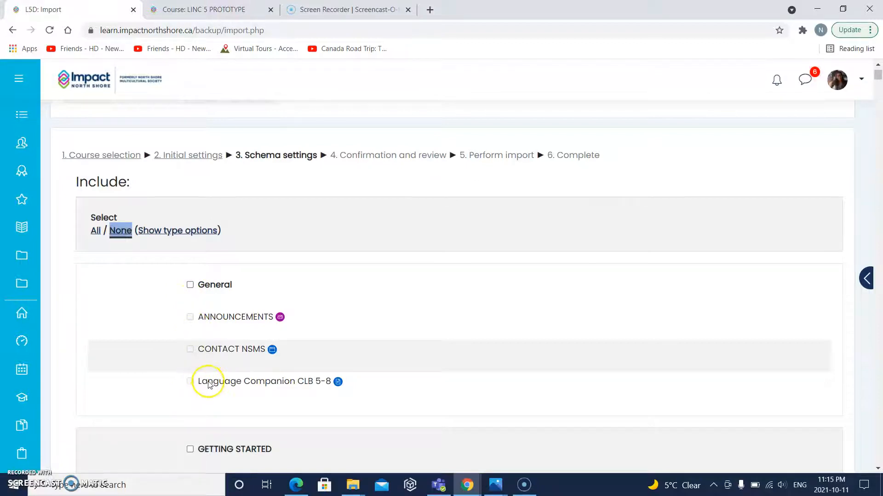
scroll(206, 384, "down", 5)
scroll(208, 384, "down", 11)
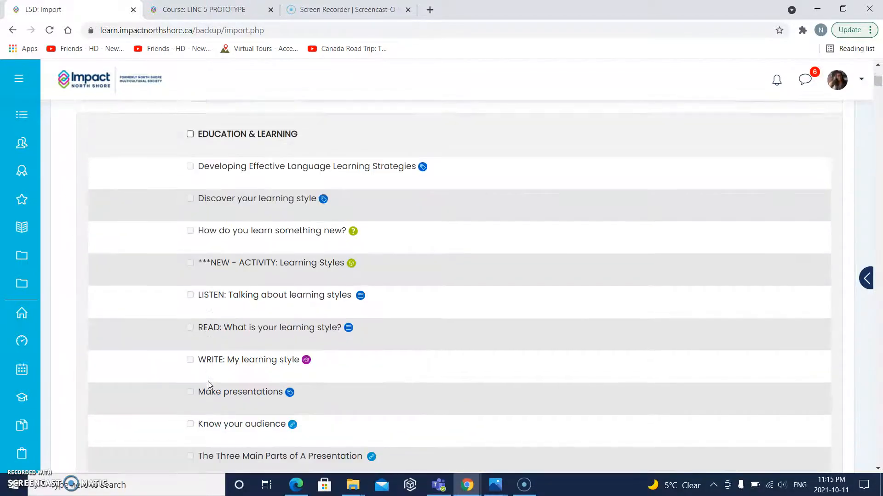
scroll(208, 384, "up", 7)
scroll(209, 384, "up", 2)
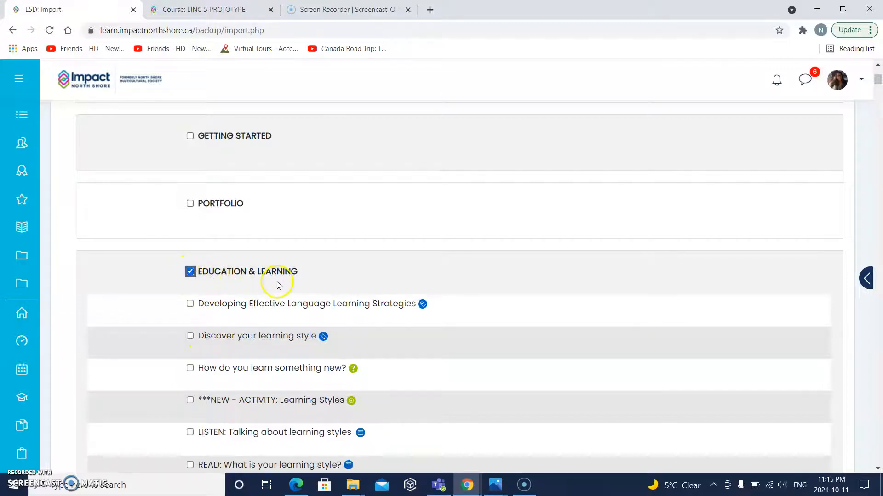
Look through the individual activities in the EDUCATION & LEARNING section to decide which ones to import
scroll(273, 324, "down", 2)
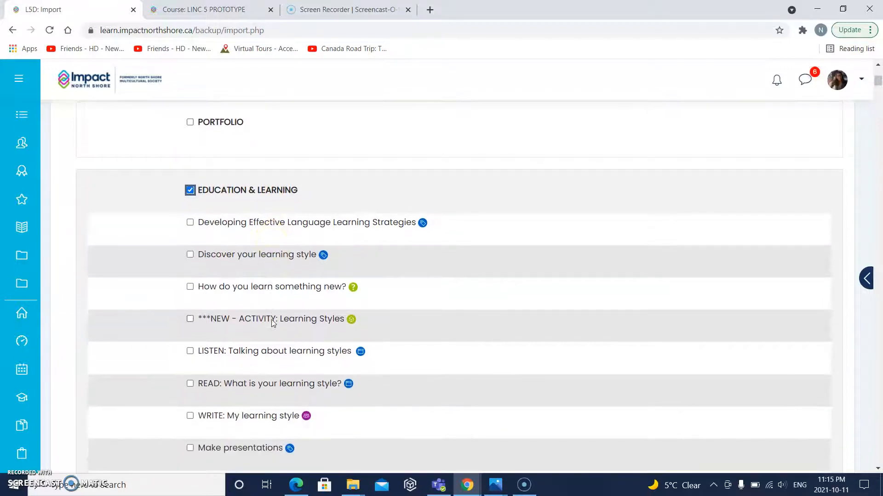
scroll(273, 324, "down", 1)
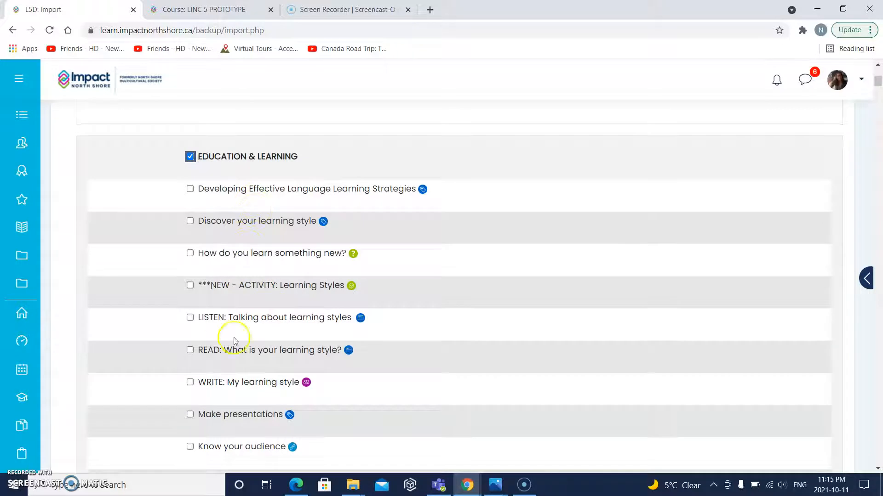
scroll(257, 375, "down", 6)
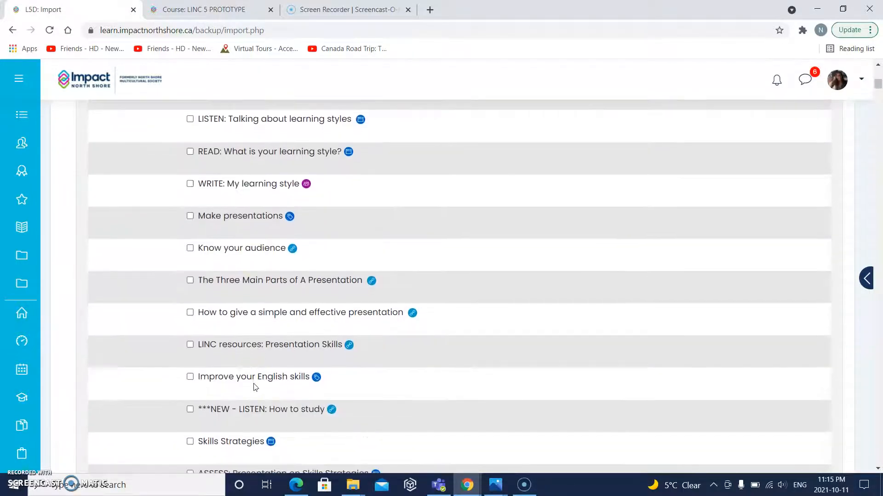
scroll(254, 387, "down", 4)
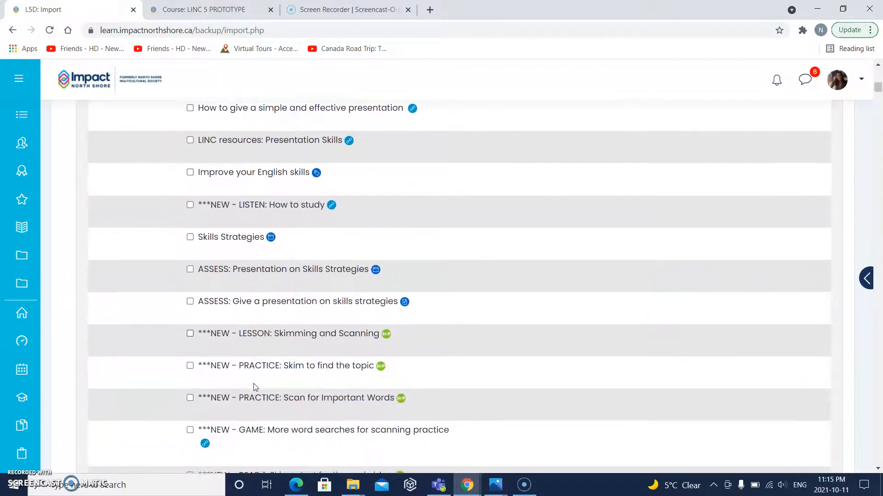
scroll(254, 388, "down", 9)
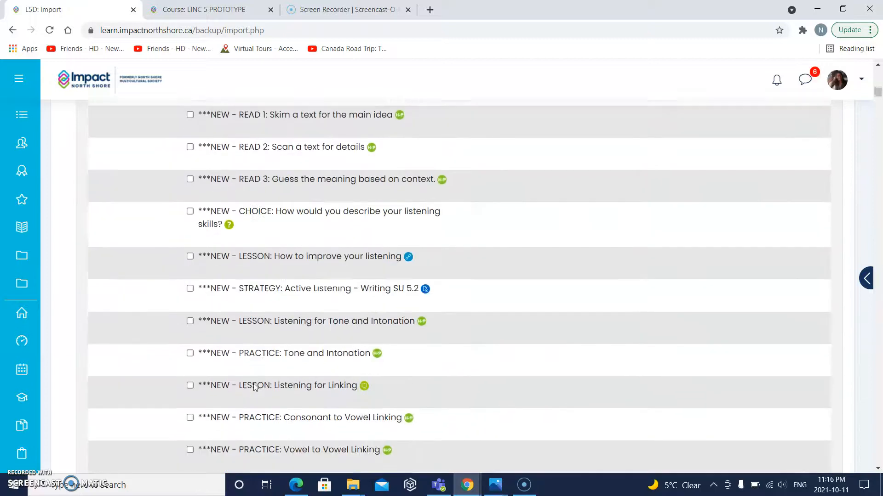
scroll(255, 387, "down", 9)
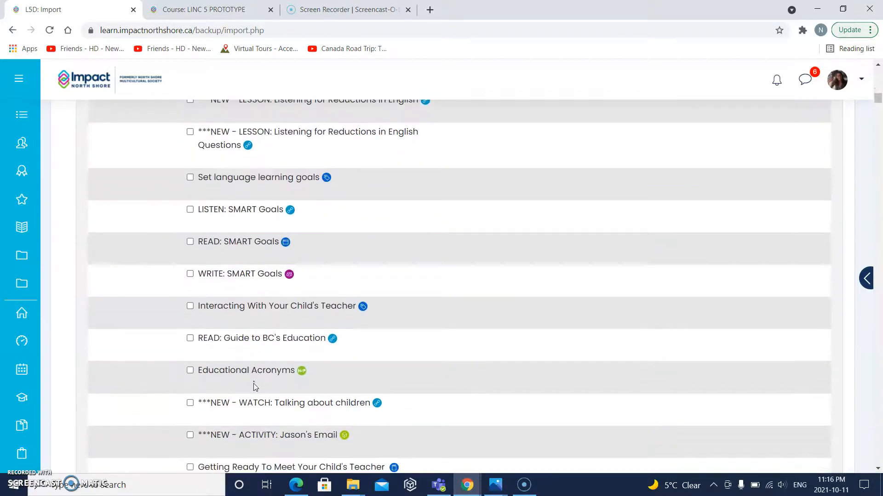
scroll(255, 388, "down", 2)
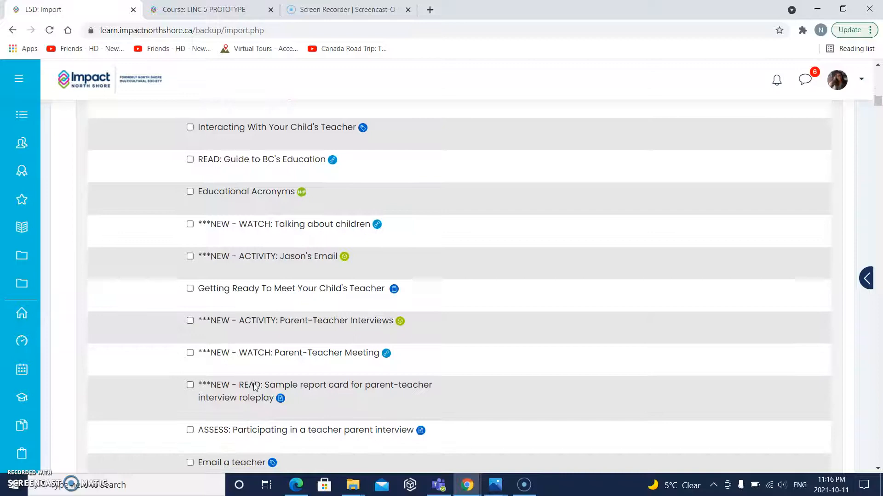
scroll(254, 388, "up", 1)
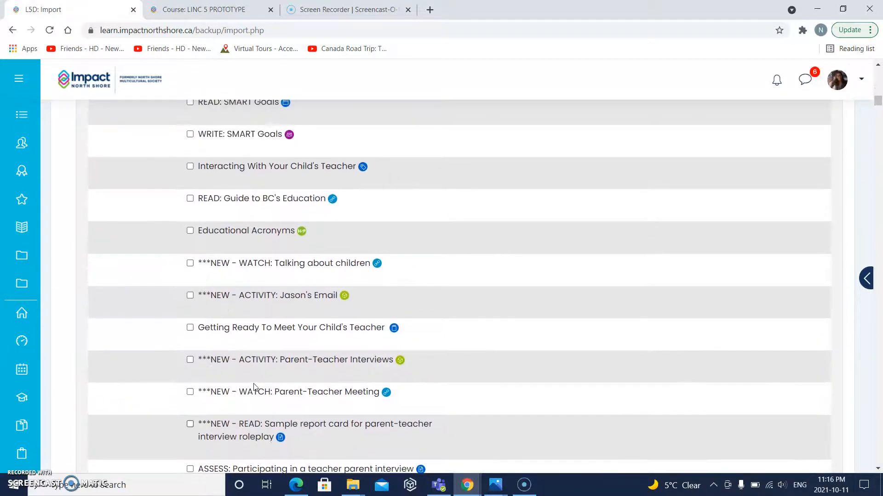
scroll(254, 387, "down", 1)
scroll(254, 387, "down", 3)
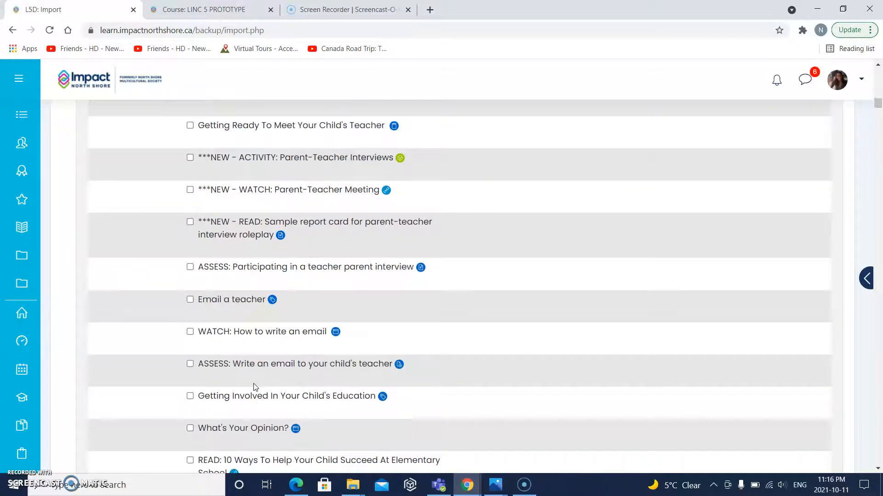
scroll(254, 388, "down", 2)
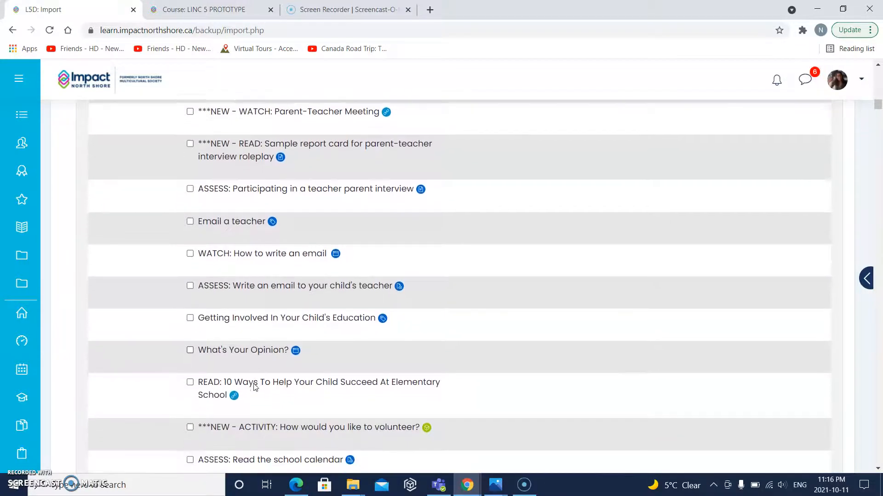
scroll(254, 388, "down", 4)
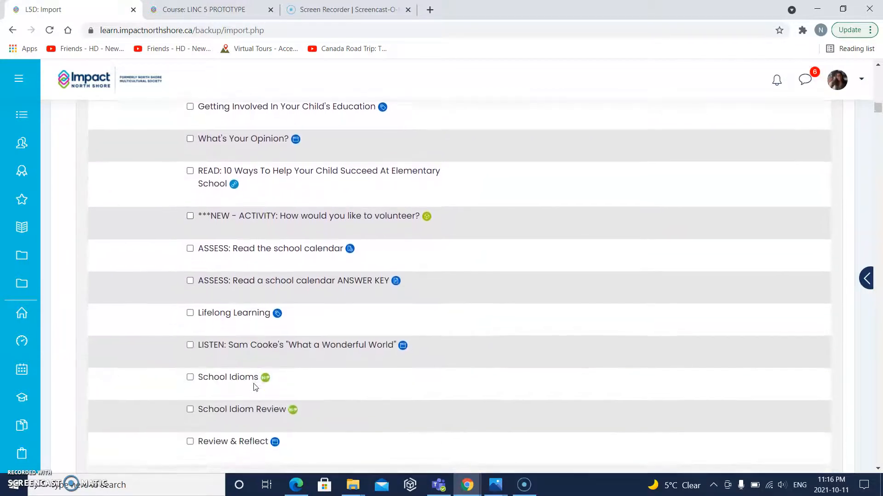
scroll(254, 387, "down", 2)
scroll(255, 388, "up", 8)
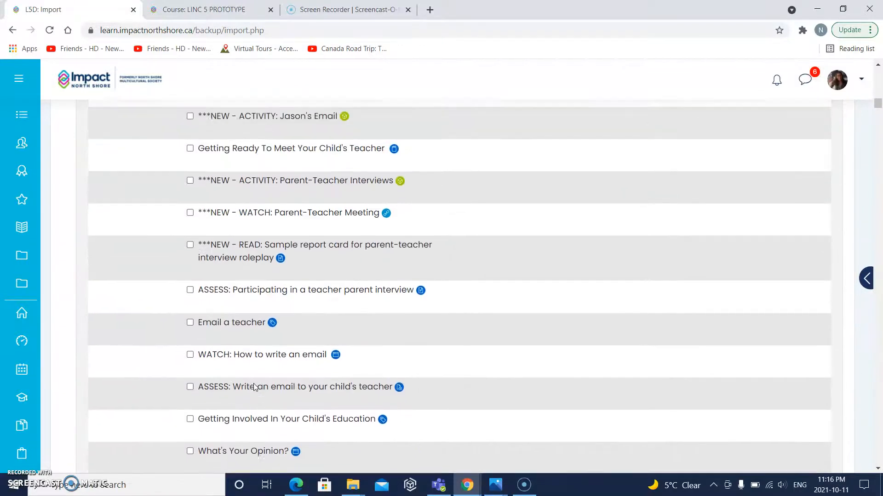
scroll(255, 387, "up", 3)
scroll(254, 386, "up", 2)
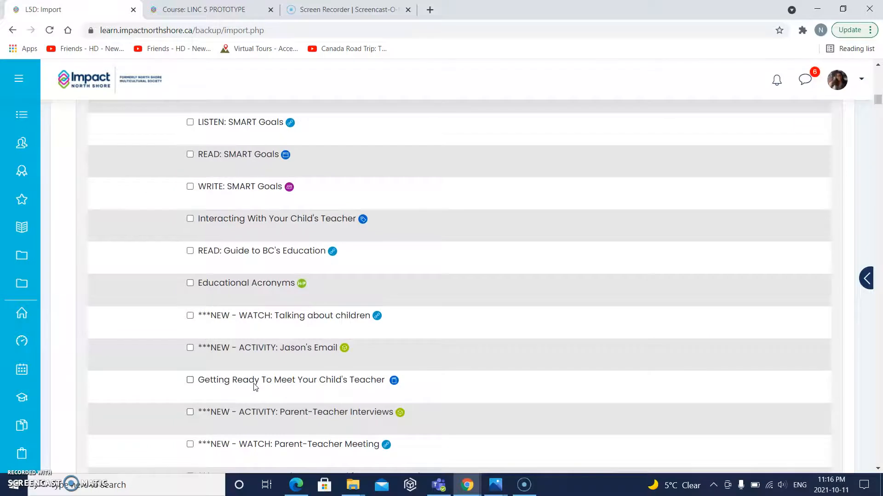
scroll(254, 388, "down", 1)
scroll(254, 388, "down", 3)
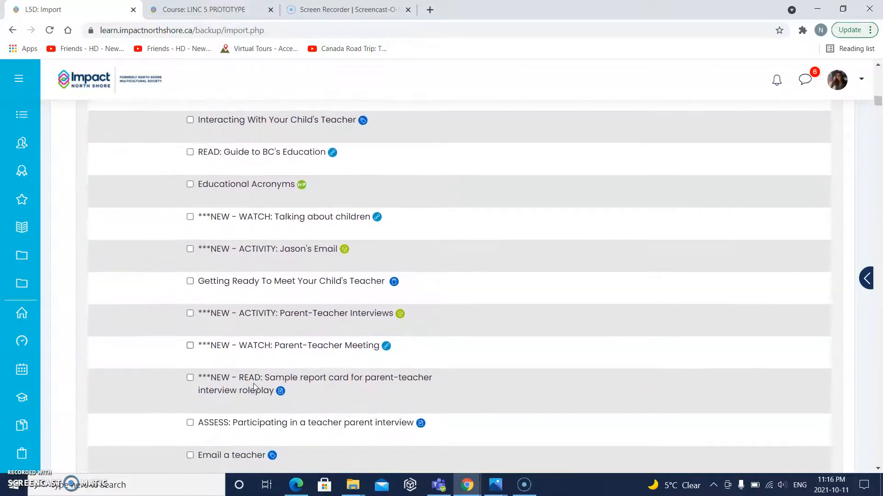
scroll(254, 387, "down", 2)
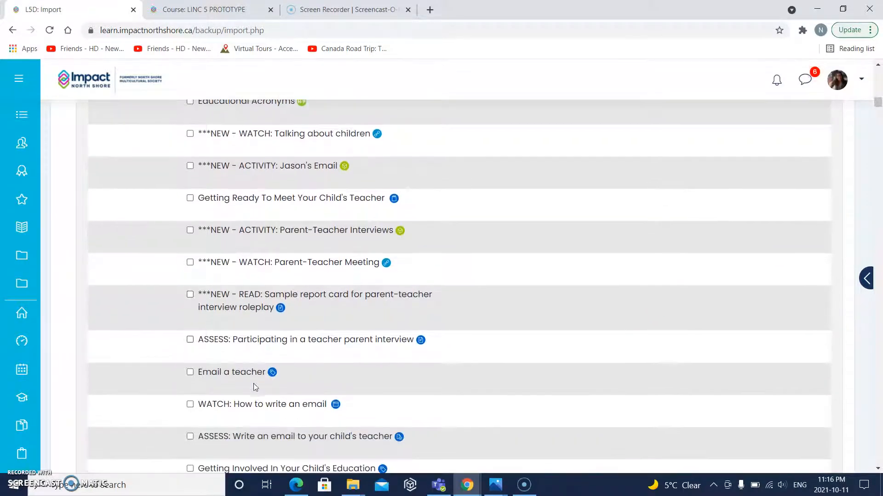
scroll(254, 384, "down", 5)
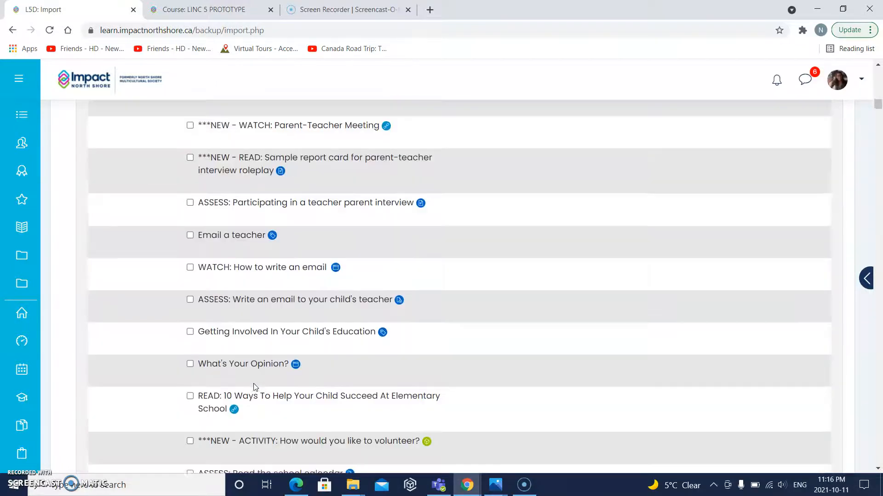
scroll(254, 388, "down", 4)
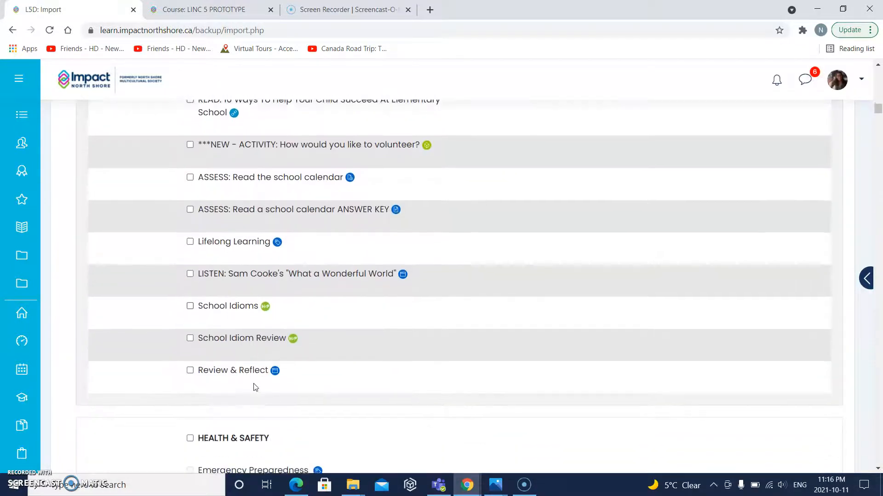
Include the EDUCATION & LEARNING activities from Interacting With Your Child's Teacher through WATCH: Parent-Teacher Meeting in the import
scroll(254, 388, "up", 8)
scroll(254, 388, "up", 5)
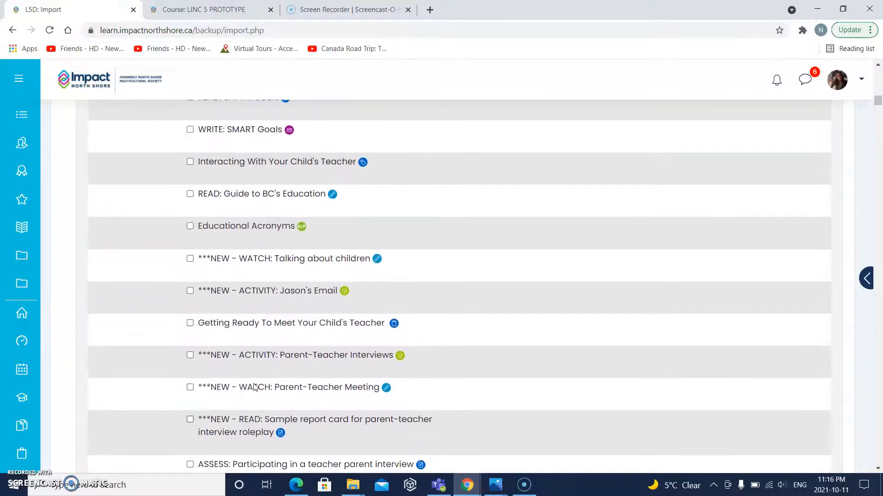
scroll(254, 387, "up", 1)
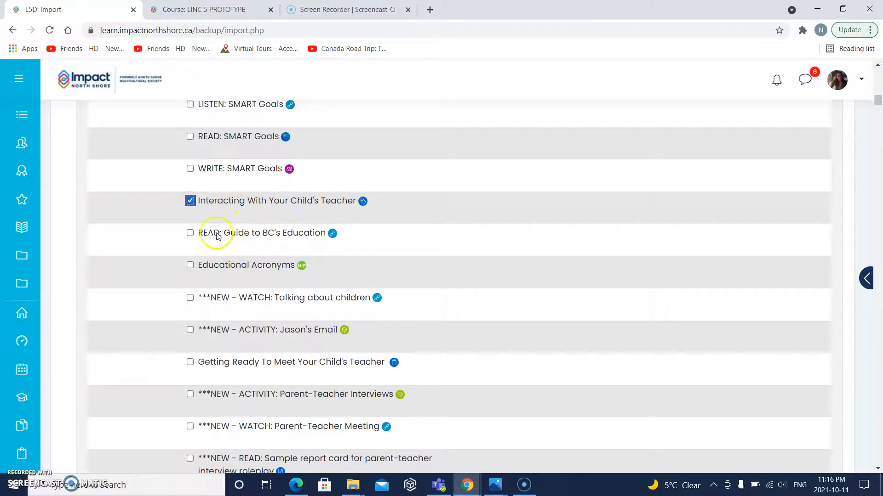
left_click(190, 233)
left_click(190, 265)
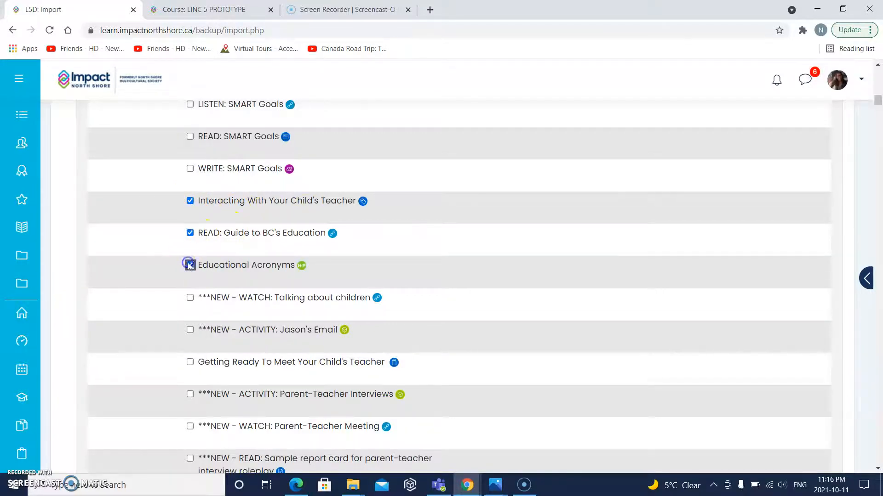
left_click(190, 329)
scroll(191, 331, "down", 1)
left_click(190, 354)
left_click(190, 386)
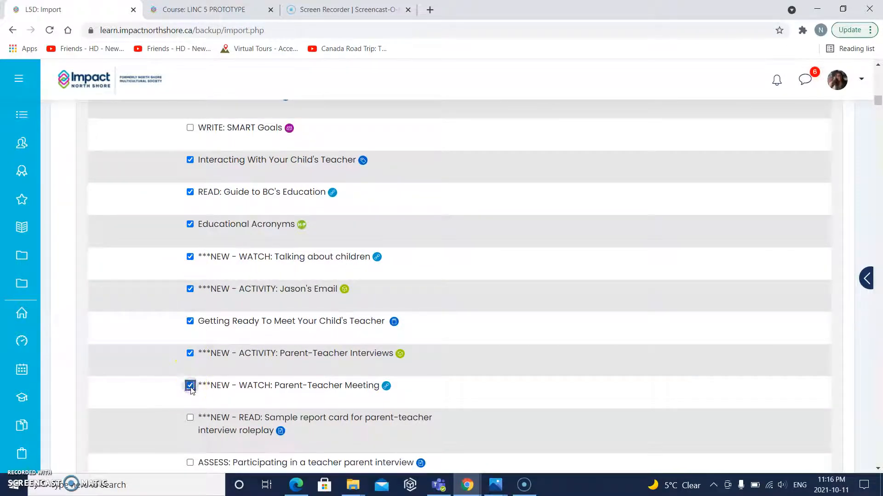
Include the activities from READ: Sample report card for parent-teacher interview roleplay through ASSESS: Write an email to your child's teacher
scroll(191, 390, "down", 1)
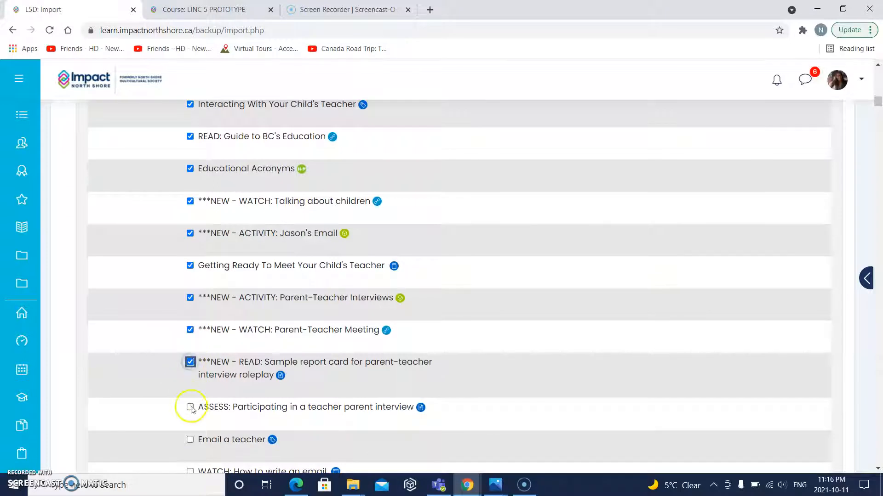
left_click(189, 407)
scroll(188, 386, "down", 2)
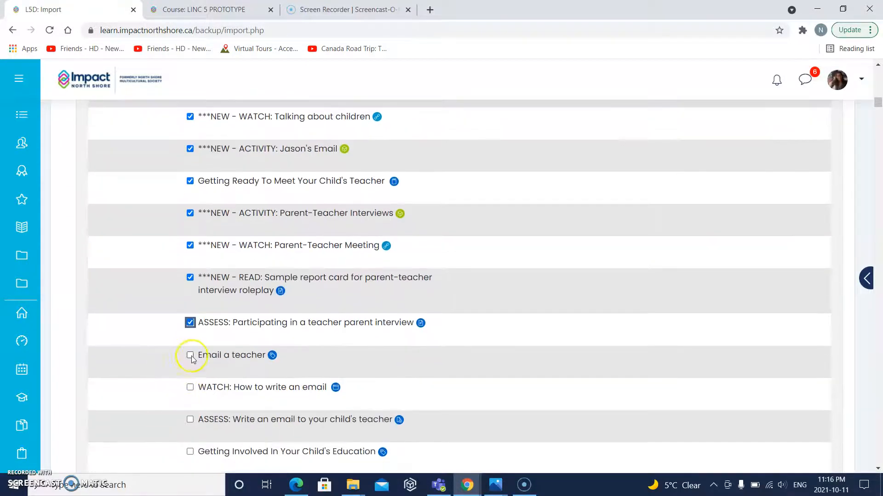
left_click(186, 390)
scroll(187, 391, "down", 2)
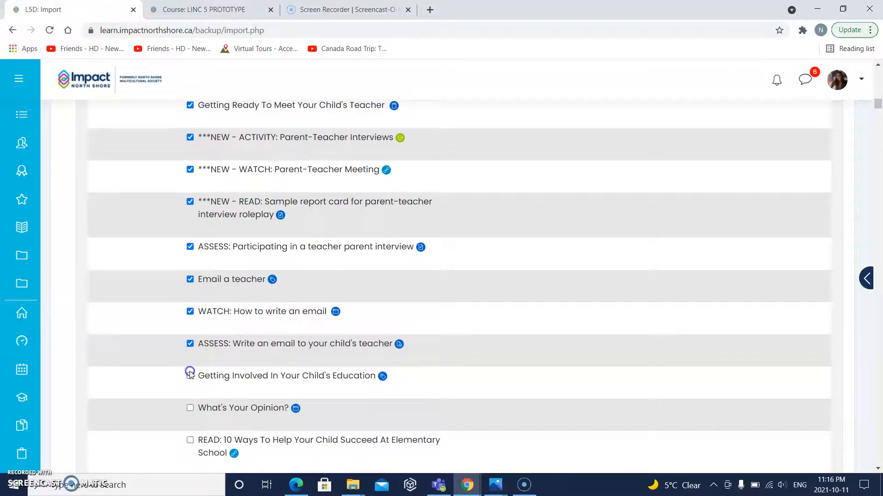
Include the activities from Getting Involved In Your Child's Education through ACTIVITY: How would you like to volunteer?
left_click(189, 406)
scroll(188, 408, "down", 2)
left_click(190, 364)
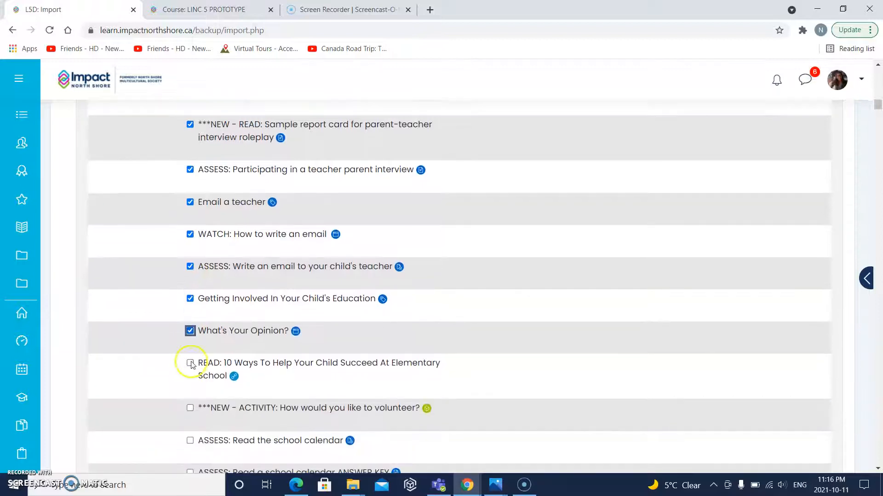
left_click(190, 423)
scroll(191, 408, "down", 3)
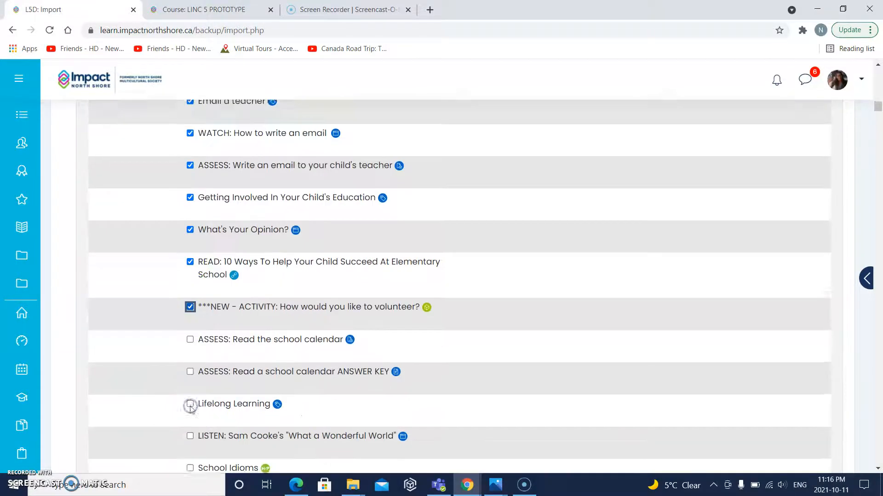
Include ASSESS: Read the school calendar and Lifelong Learning through Review & Reflect, leaving out the school calendar ANSWER KEY
left_click(190, 322)
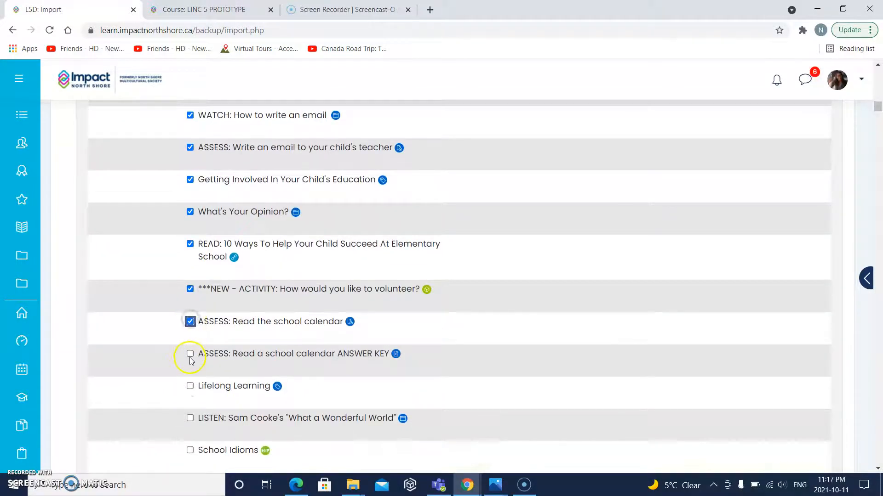
left_click(188, 386)
scroll(188, 385, "down", 2)
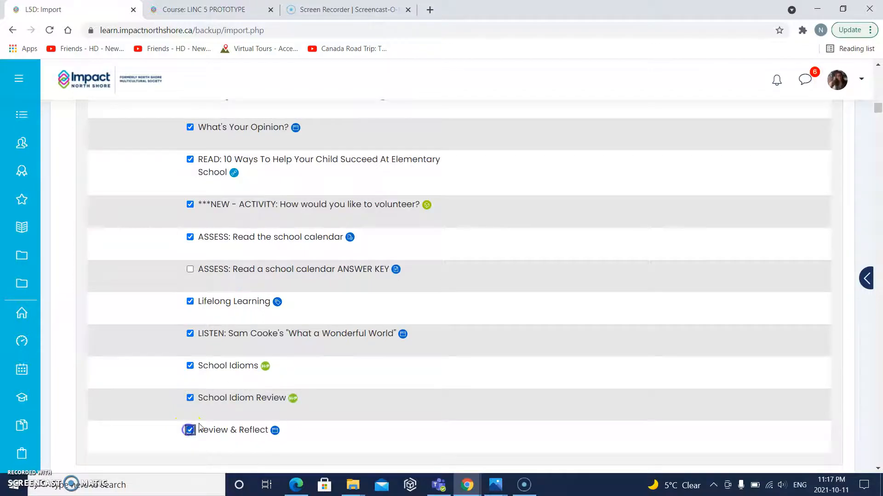
Check the selected EDUCATION & LEARNING activities back up to the SMART Goals items
scroll(244, 362, "up", 5)
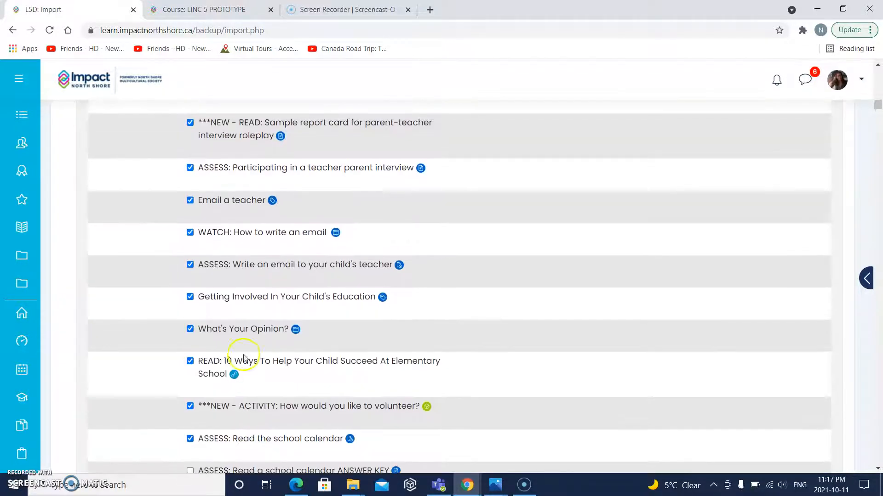
scroll(370, 306, "up", 3)
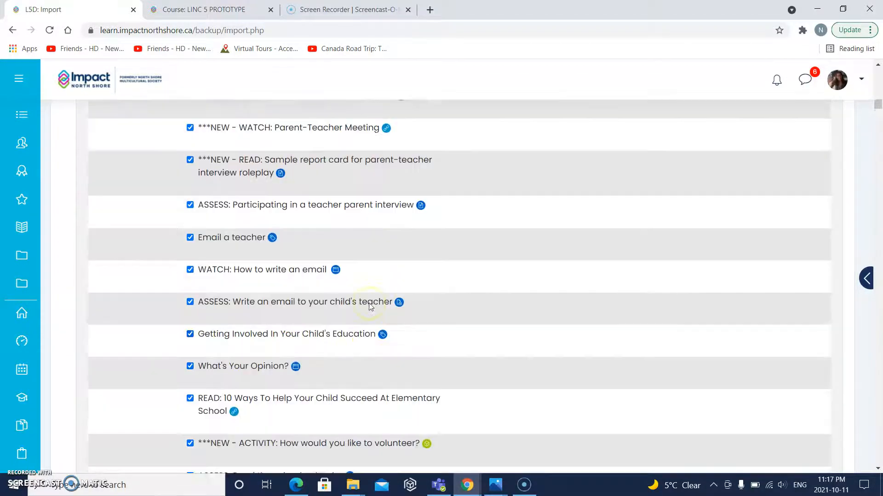
scroll(371, 307, "up", 4)
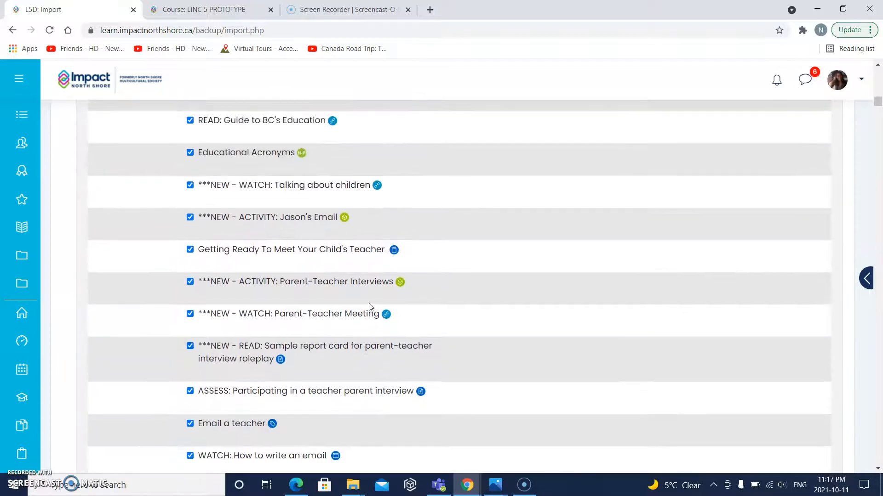
scroll(371, 307, "up", 1)
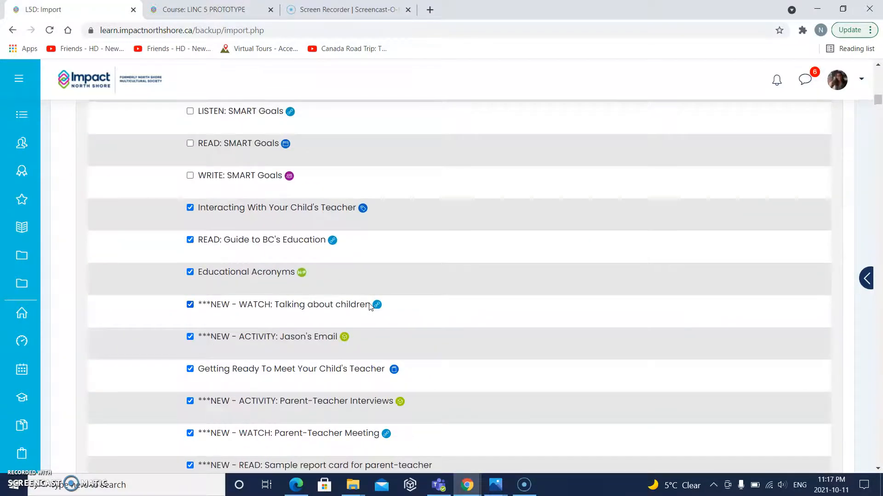
scroll(371, 307, "down", 1)
scroll(370, 307, "up", 1)
scroll(371, 307, "down", 3)
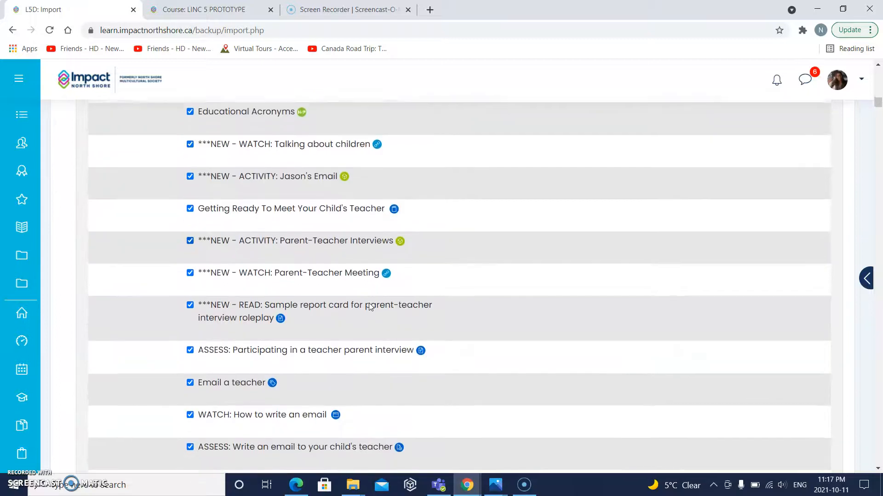
Accept the schema settings and proceed to the import's confirmation and review stage
scroll(370, 307, "down", 15)
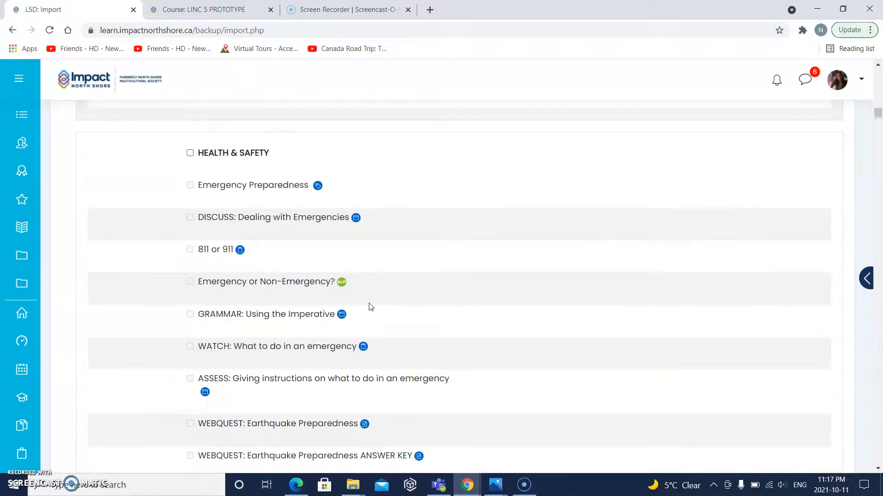
scroll(370, 307, "down", 15)
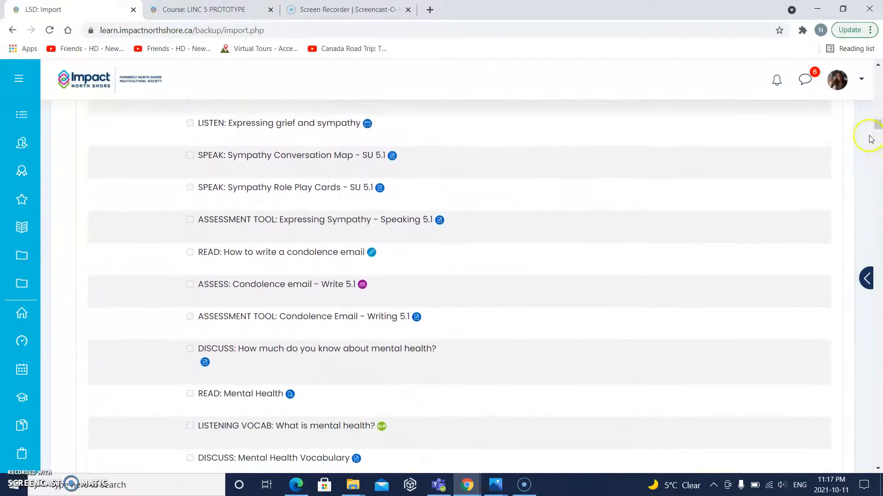
left_click_drag(878, 124, 878, 462)
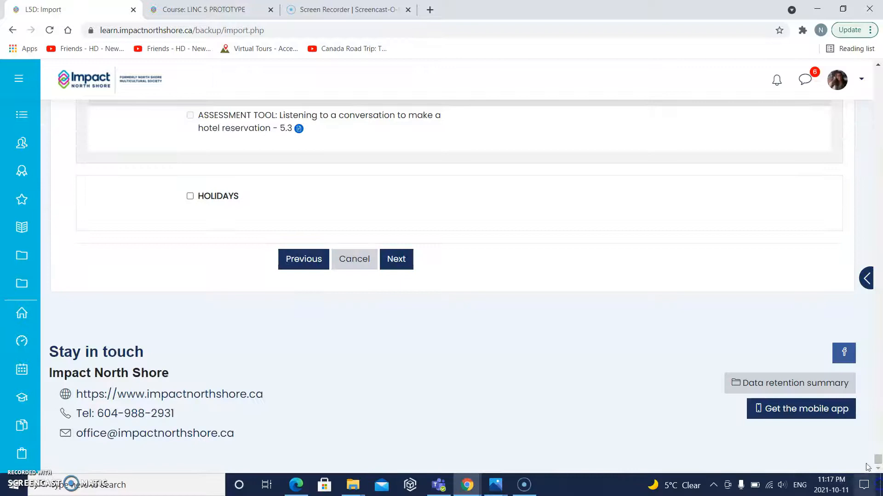
scroll(553, 307, "up", 1)
scroll(554, 307, "up", 1)
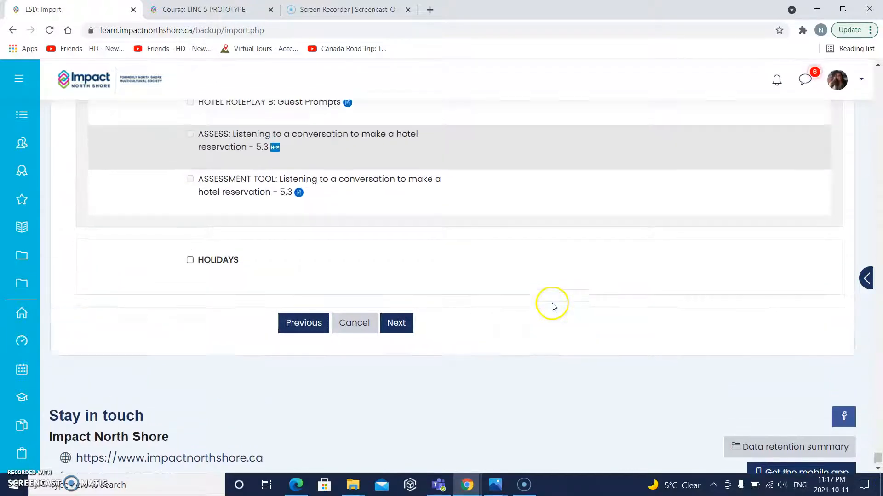
left_click(404, 328)
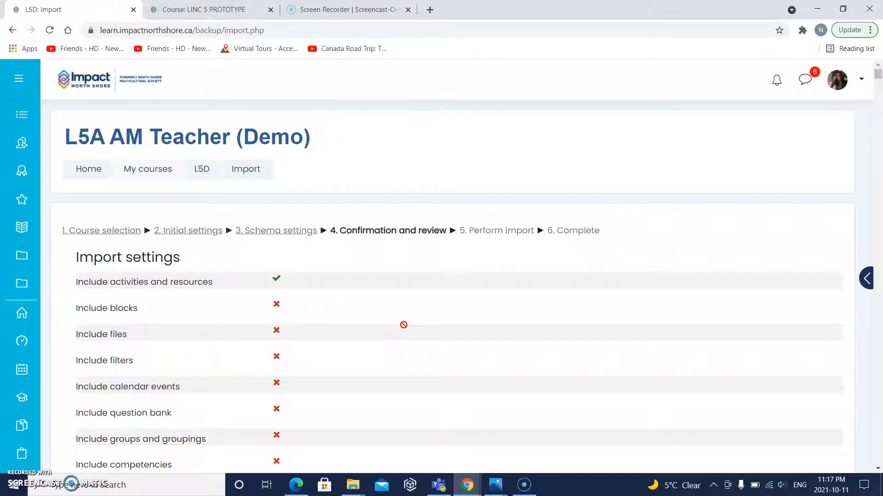
Review which content types are included under the import settings, from activities and resources through content bank content
scroll(304, 349, "down", 2)
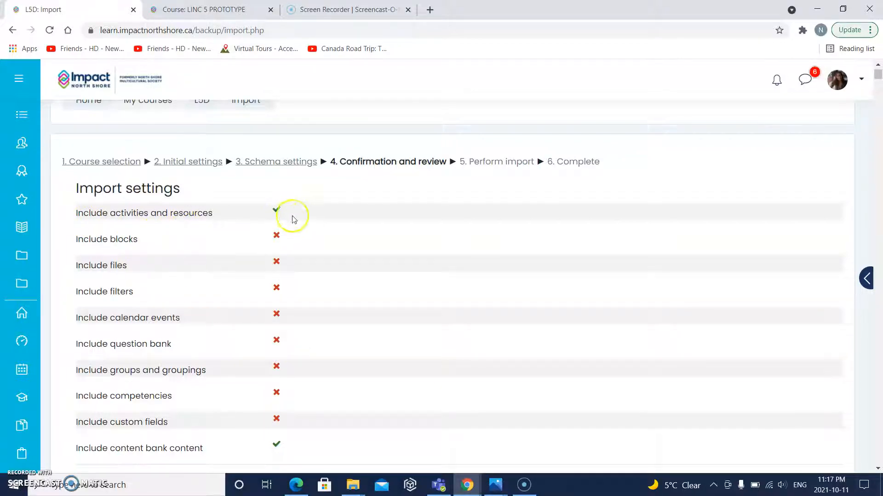
scroll(275, 248, "down", 1)
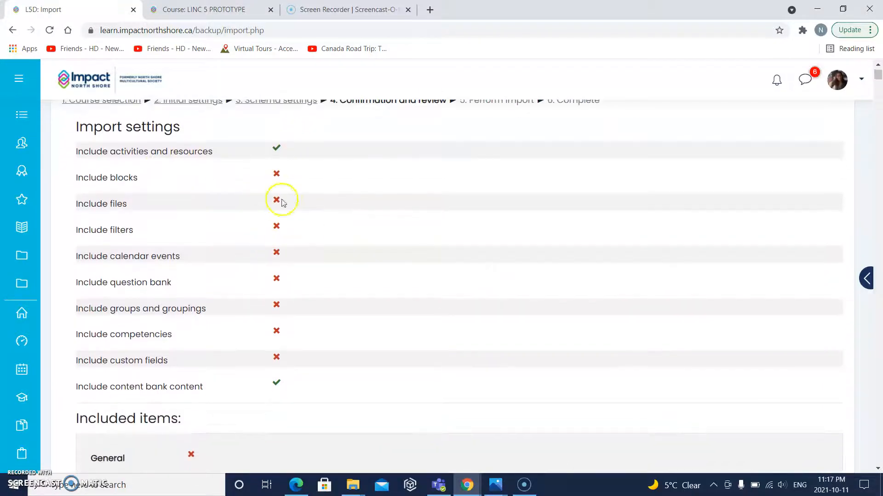
scroll(159, 414, "down", 1)
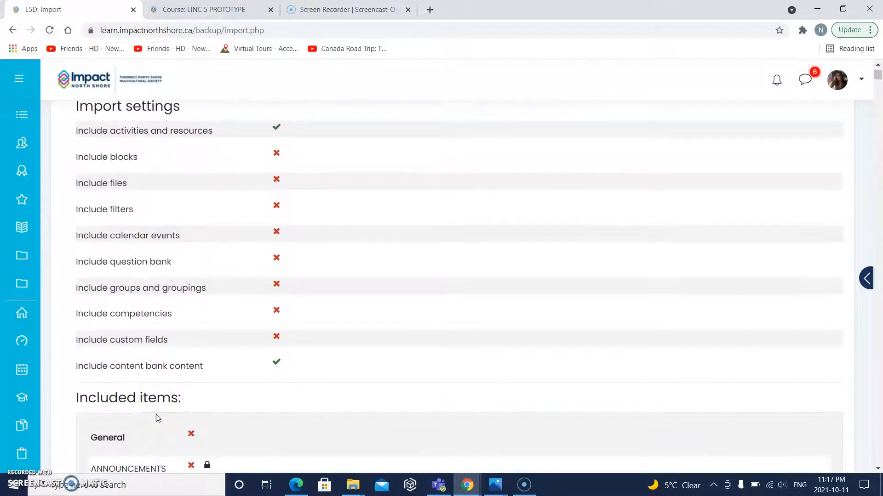
scroll(156, 415, "down", 1)
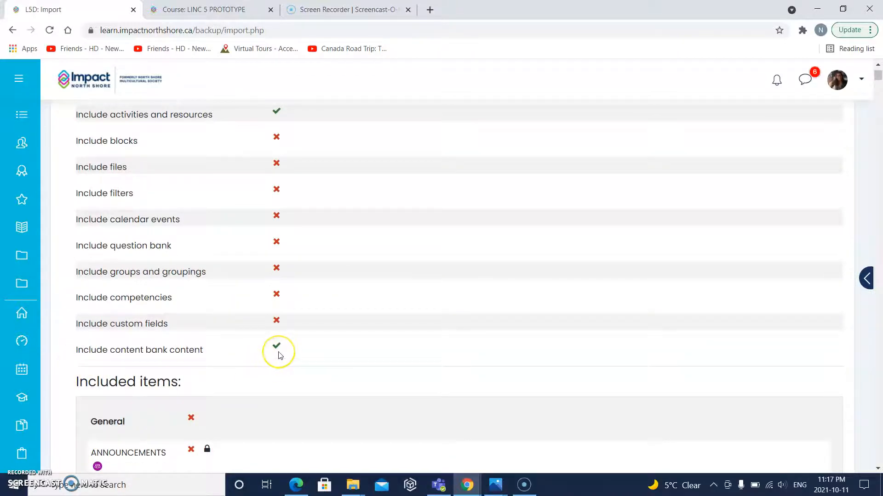
Review the included items on the confirmation page, from the General section down to the SMART Goals activities
scroll(278, 356, "down", 3)
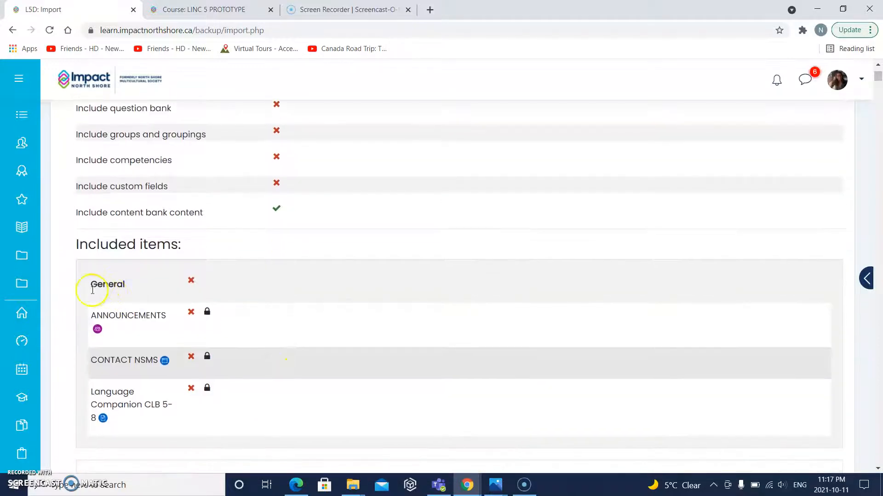
scroll(189, 311, "down", 4)
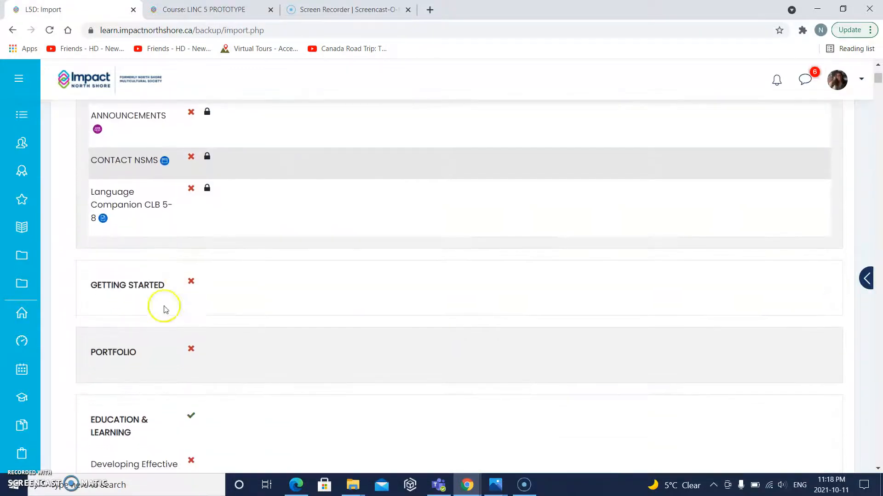
scroll(201, 374, "down", 2)
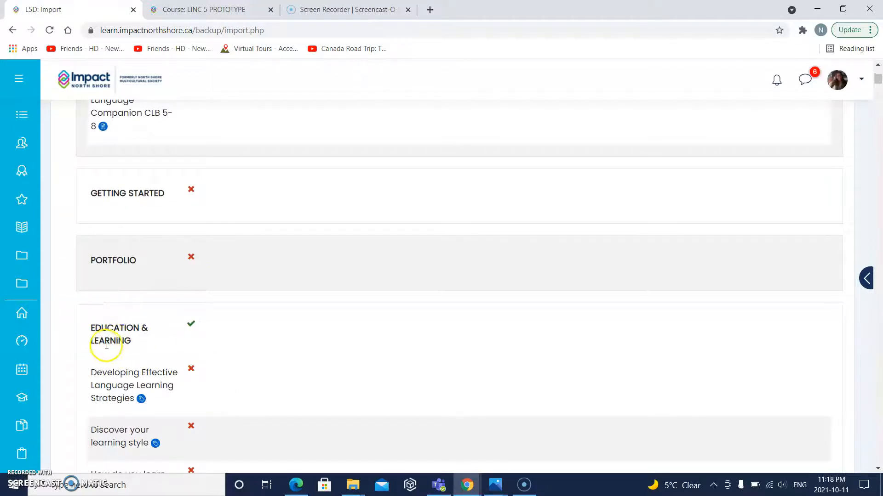
scroll(256, 400, "down", 15)
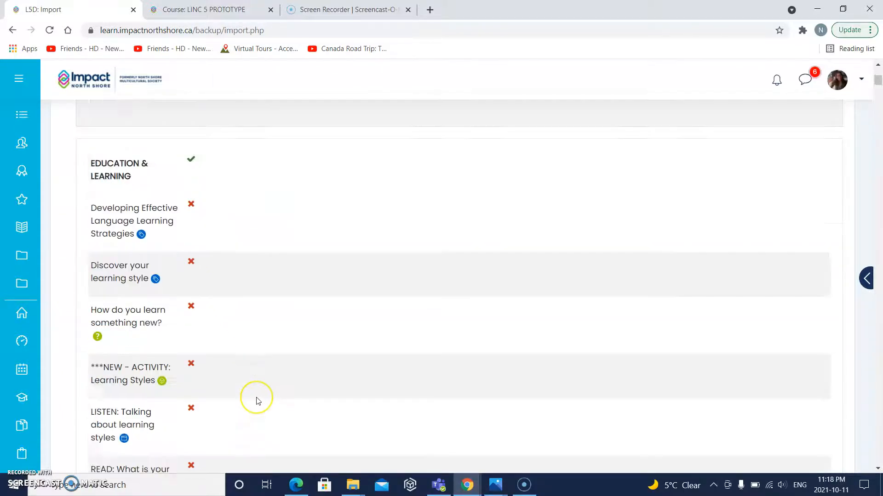
scroll(258, 401, "down", 18)
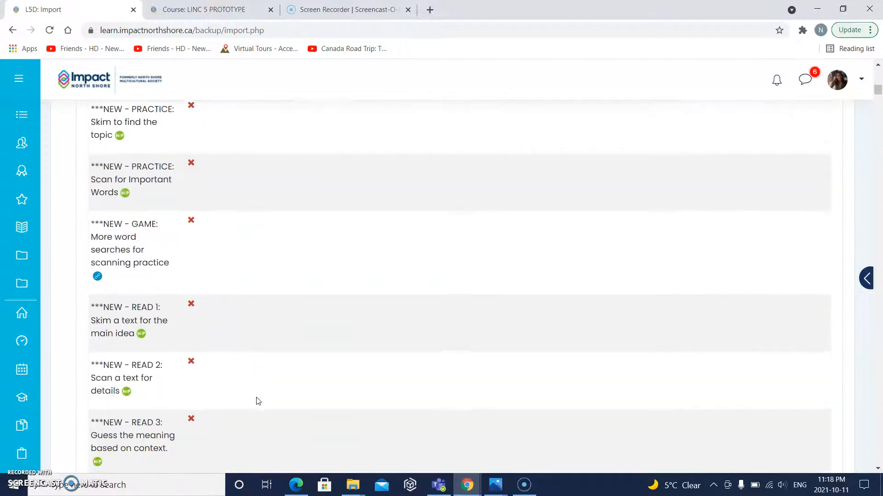
scroll(258, 401, "down", 12)
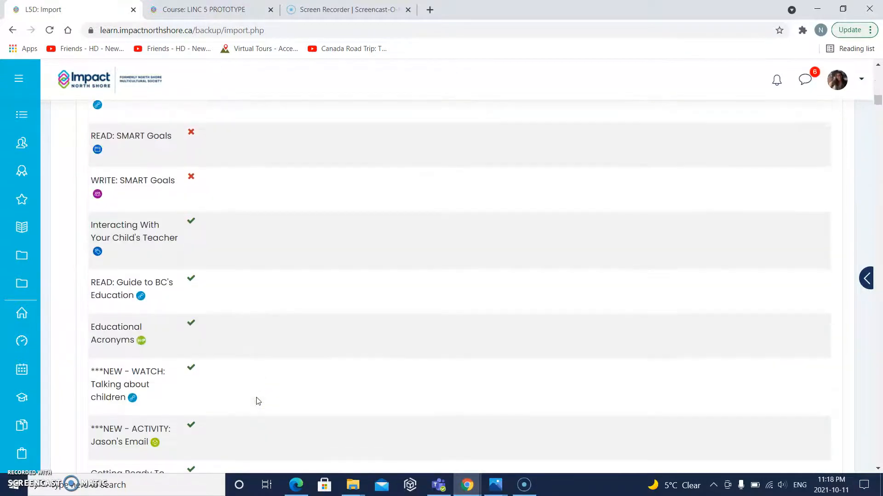
scroll(258, 401, "up", 6)
scroll(192, 228, "up", 1)
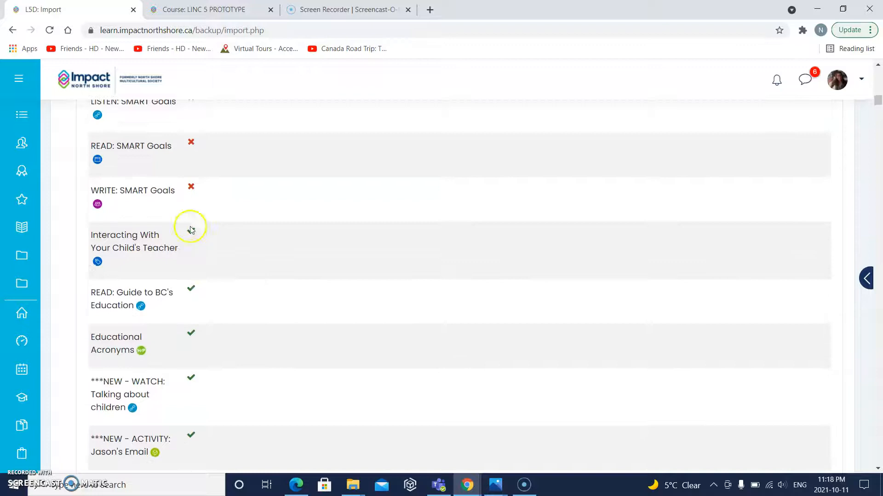
Check the inclusion marks of the EDUCATION & LEARNING activities from Interacting With Your Child's Teacher through Review & Reflect
scroll(230, 337, "down", 1)
scroll(230, 337, "down", 13)
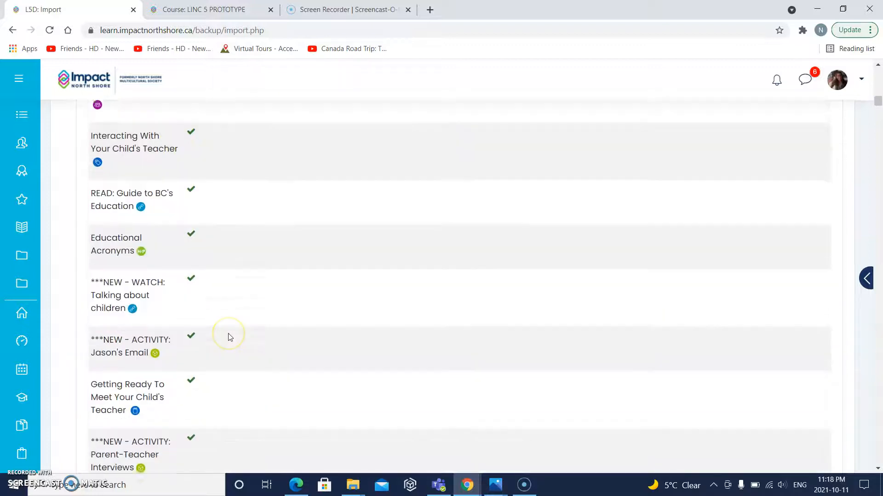
scroll(229, 336, "down", 8)
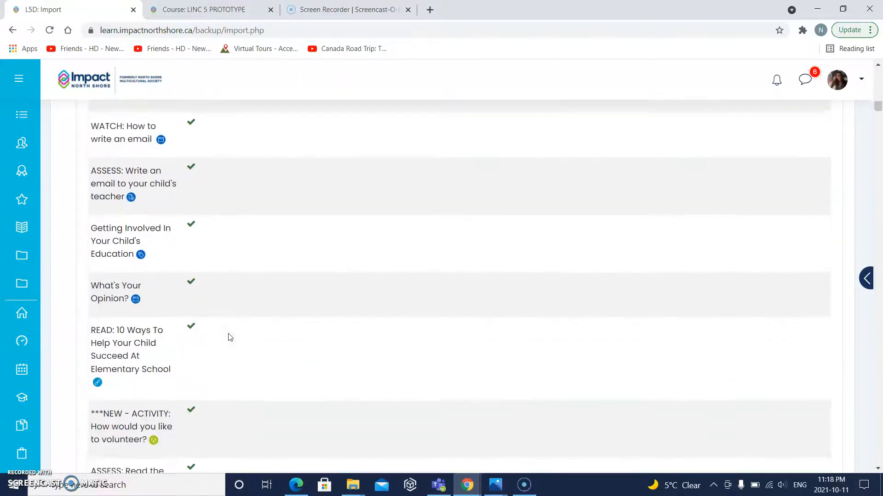
scroll(230, 337, "down", 2)
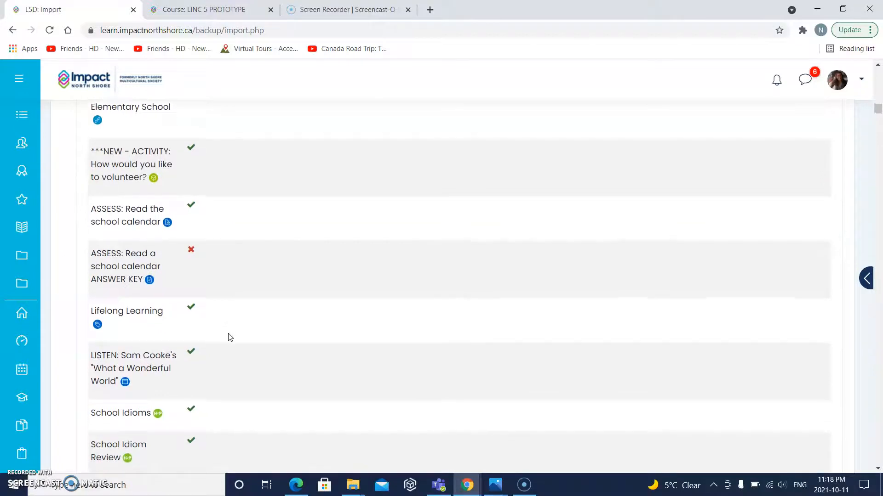
left_click(228, 334)
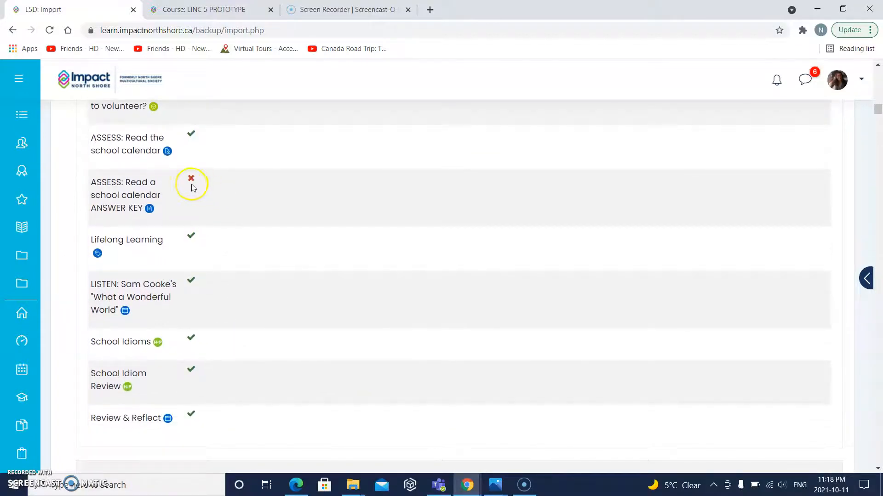
scroll(205, 270, "down", 2)
scroll(205, 271, "up", 3)
scroll(205, 271, "up", 2)
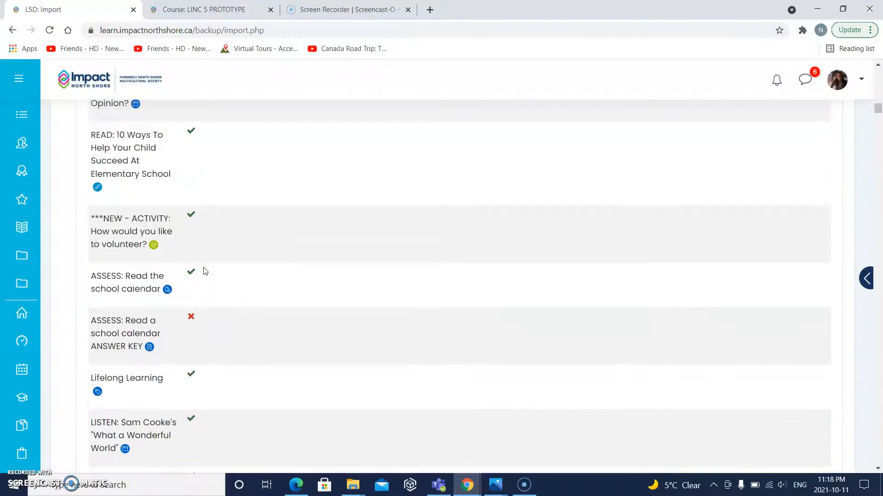
Return to the schema settings and include ASSESS: Read a school calendar ANSWER KEY under EDUCATION & LEARNING
scroll(205, 271, "down", 20)
scroll(205, 272, "down", 20)
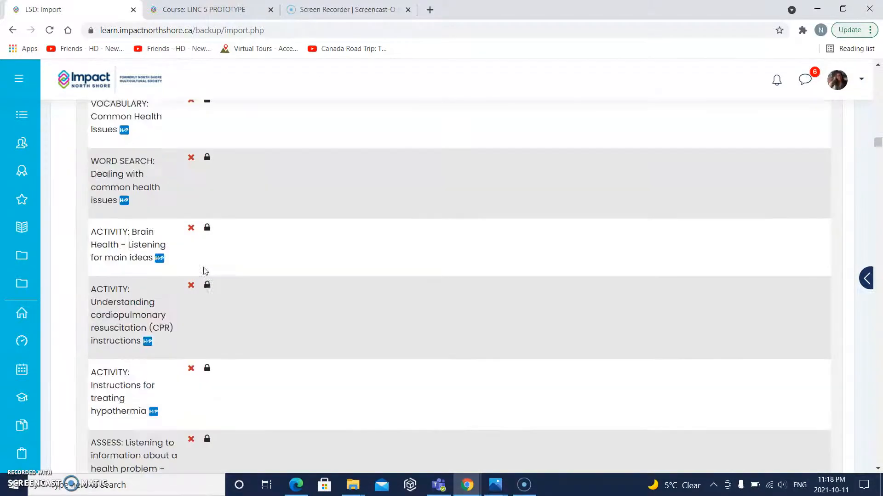
left_click(879, 184)
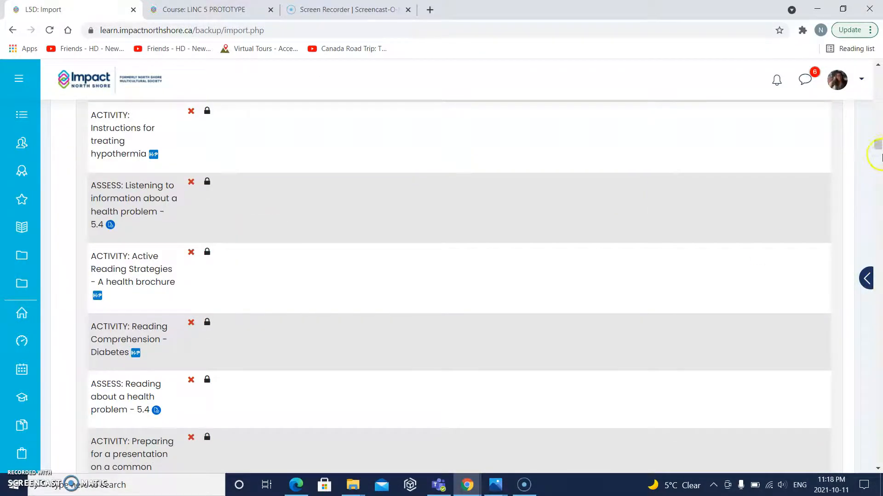
left_click_drag(876, 143, 865, 470)
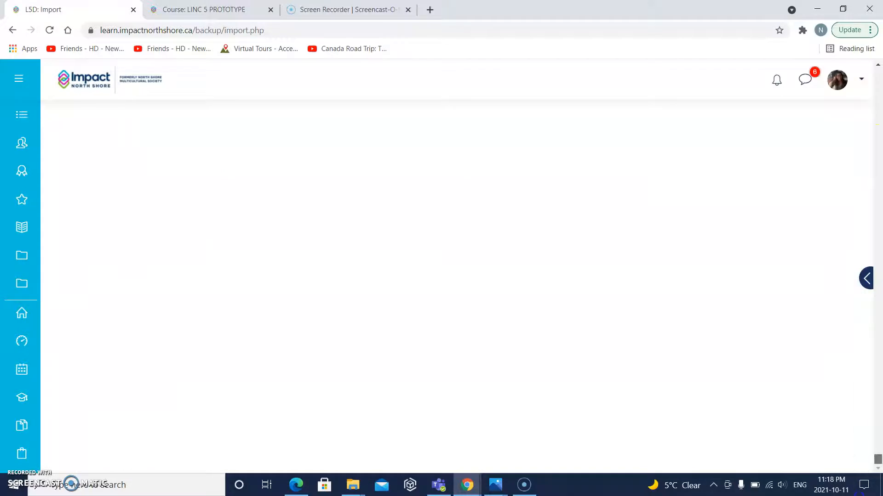
scroll(469, 297, "up", 1)
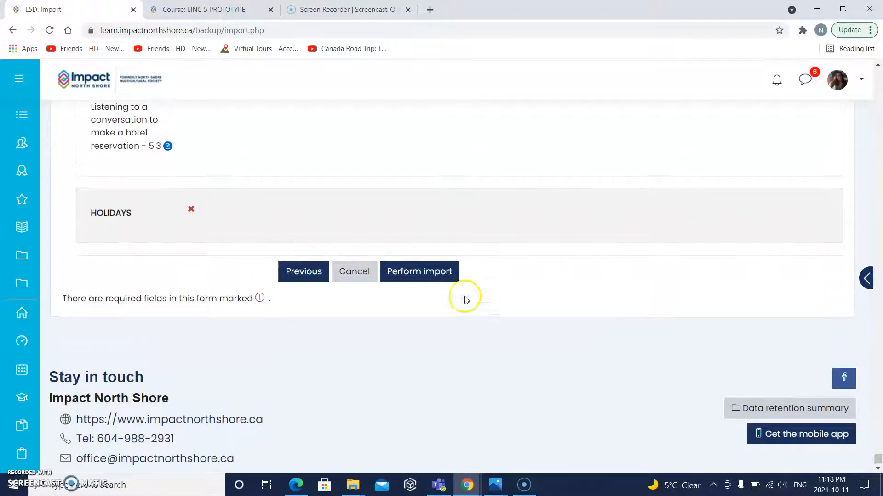
left_click(295, 271)
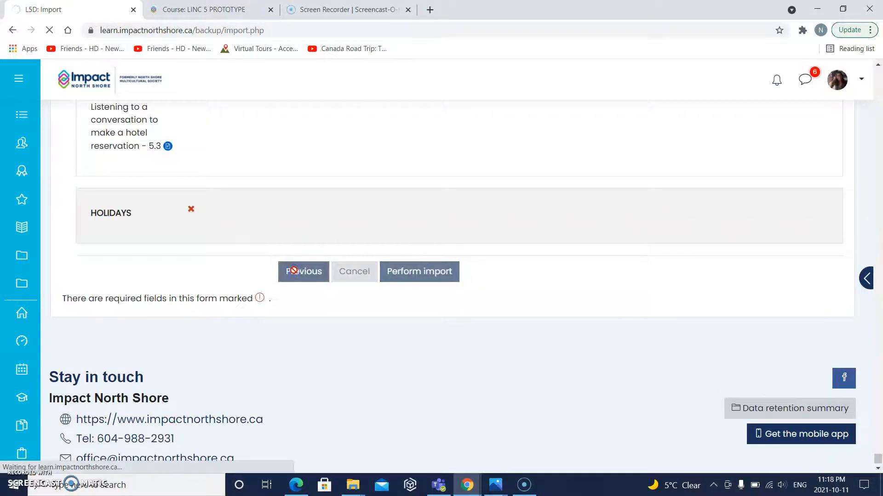
scroll(293, 270, "down", 3)
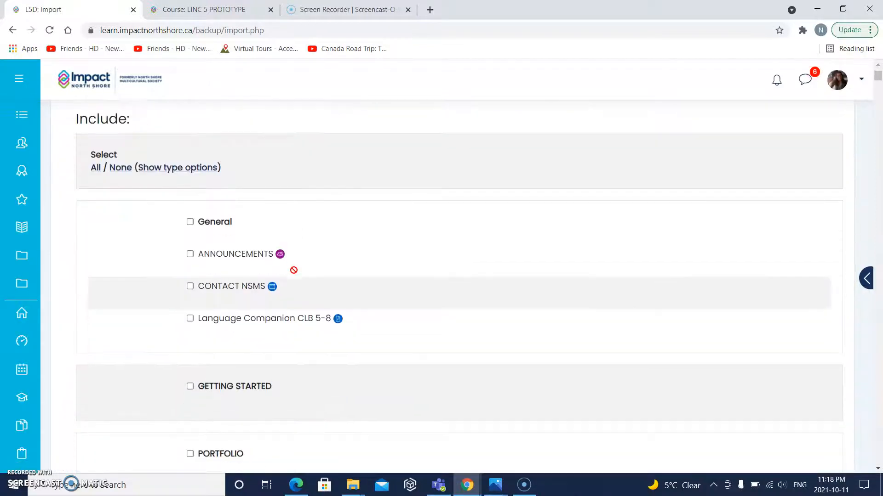
scroll(294, 271, "down", 9)
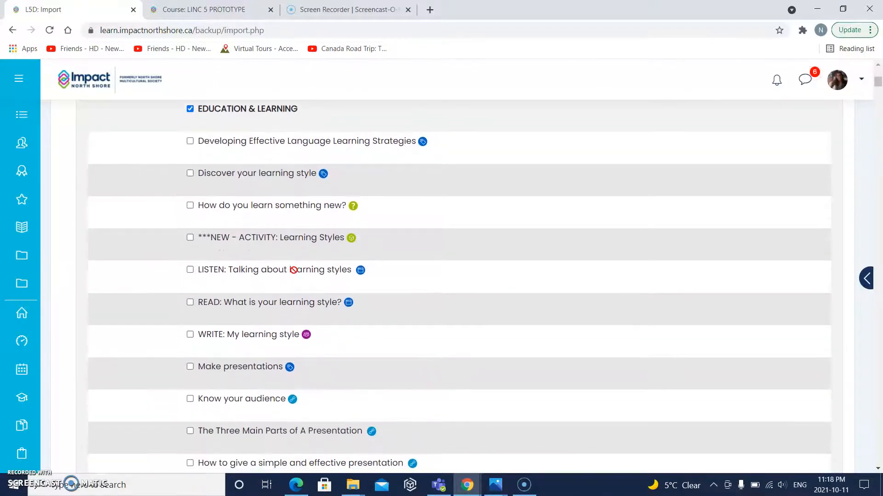
scroll(247, 278, "down", 20)
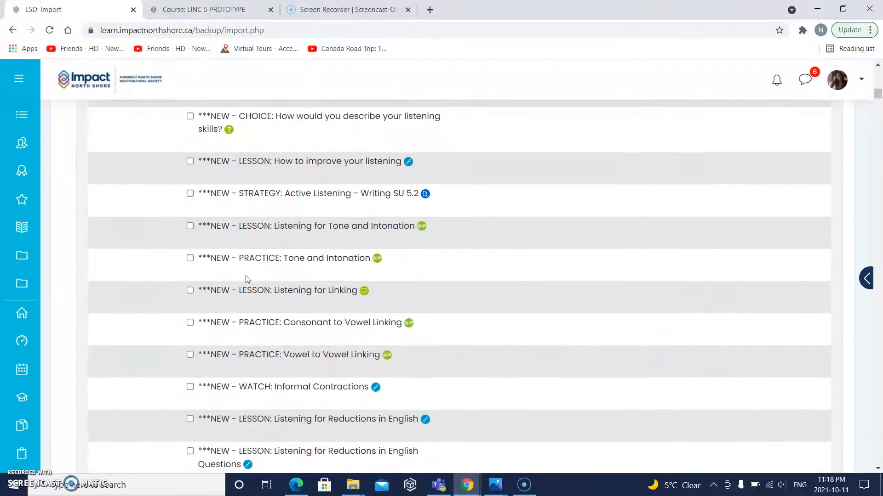
scroll(246, 278, "down", 8)
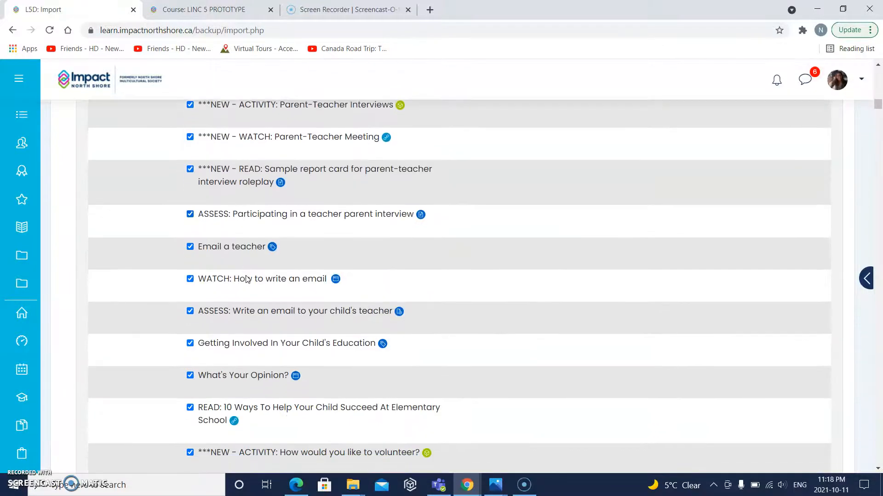
scroll(247, 277, "down", 2)
left_click(197, 326)
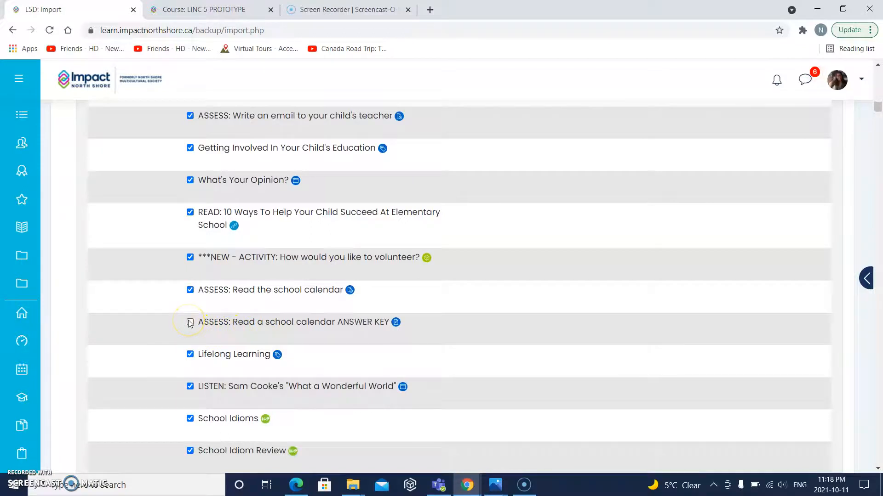
Accept the revised activity selection and proceed to the confirmation and review stage again
scroll(223, 276, "up", 2)
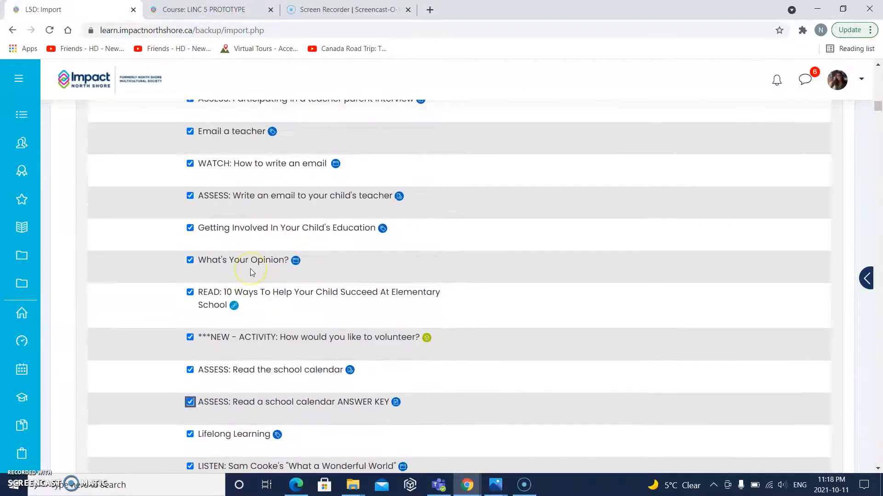
scroll(252, 272, "down", 2)
scroll(252, 272, "down", 8)
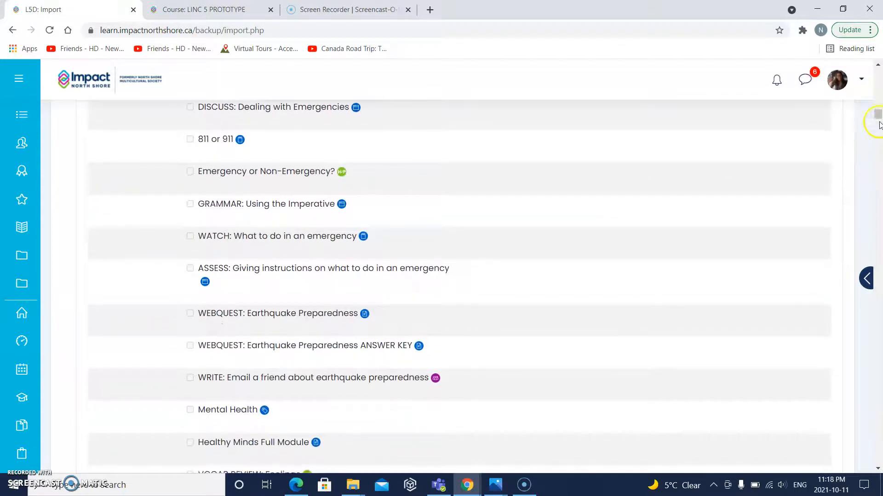
left_click_drag(877, 113, 870, 460)
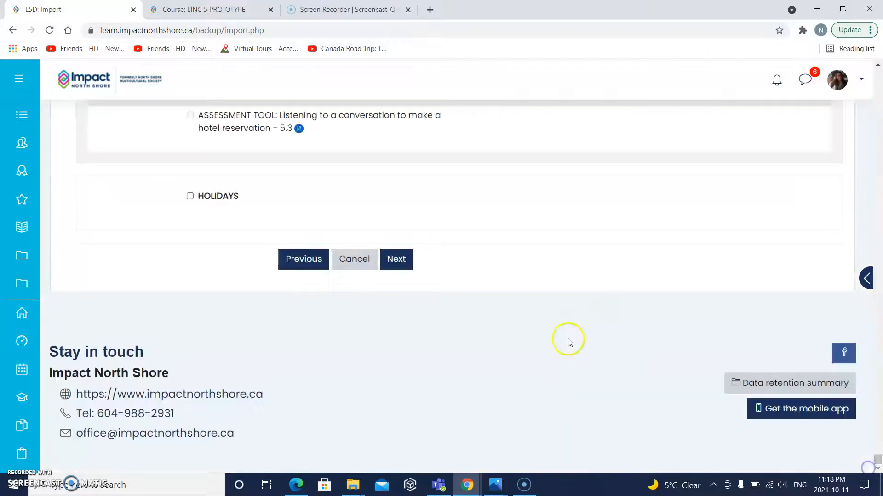
left_click(395, 262)
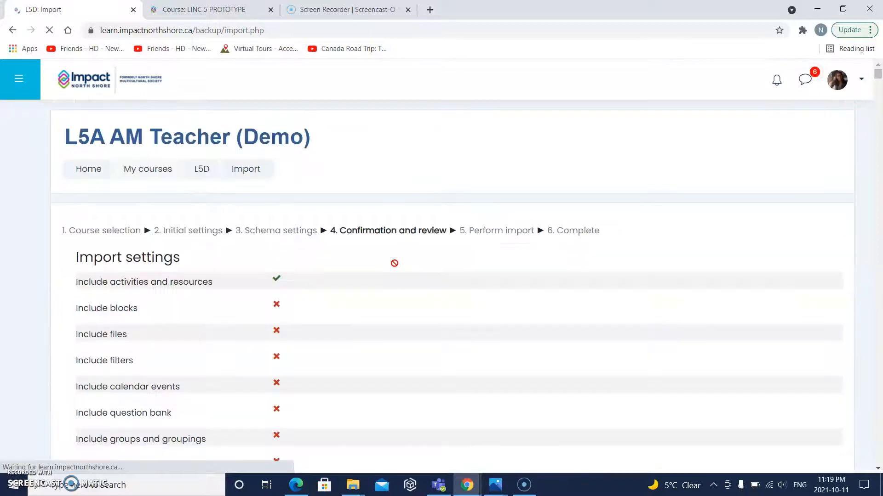
Check the included EDUCATION & LEARNING items again, especially the school calendar ANSWER KEY through Review & Reflect
scroll(395, 263, "down", 4)
scroll(395, 263, "down", 20)
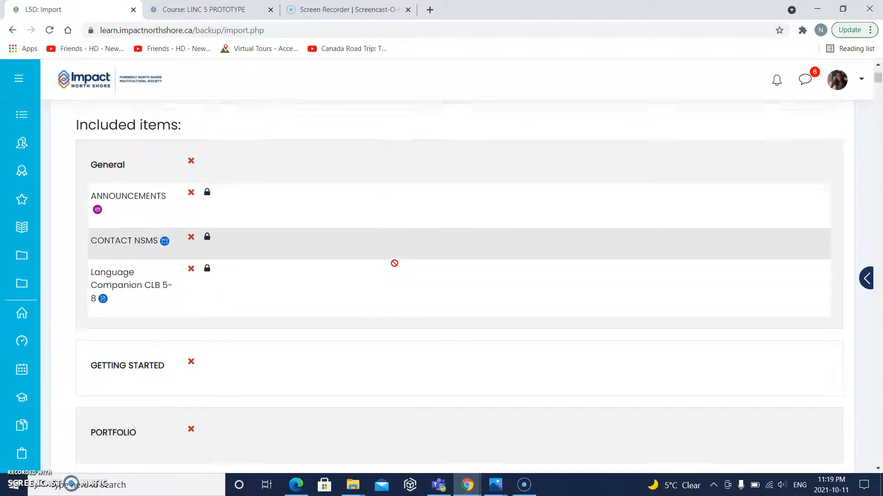
scroll(395, 263, "down", 20)
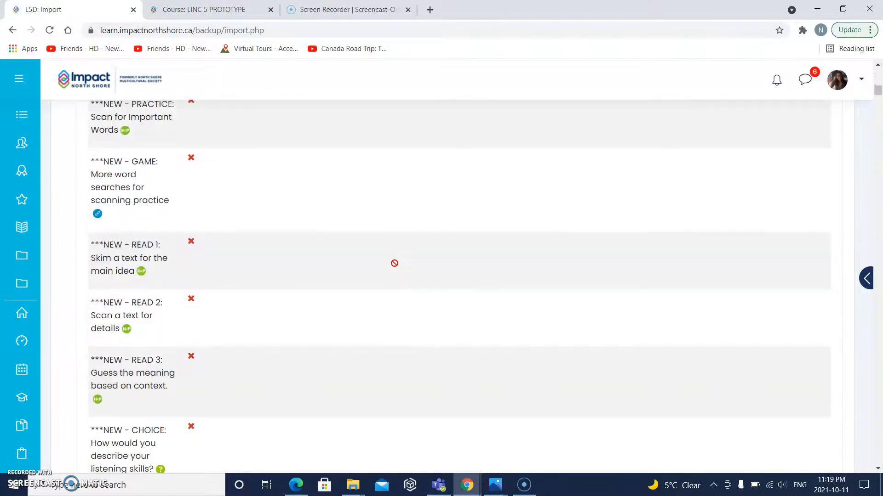
scroll(394, 263, "down", 20)
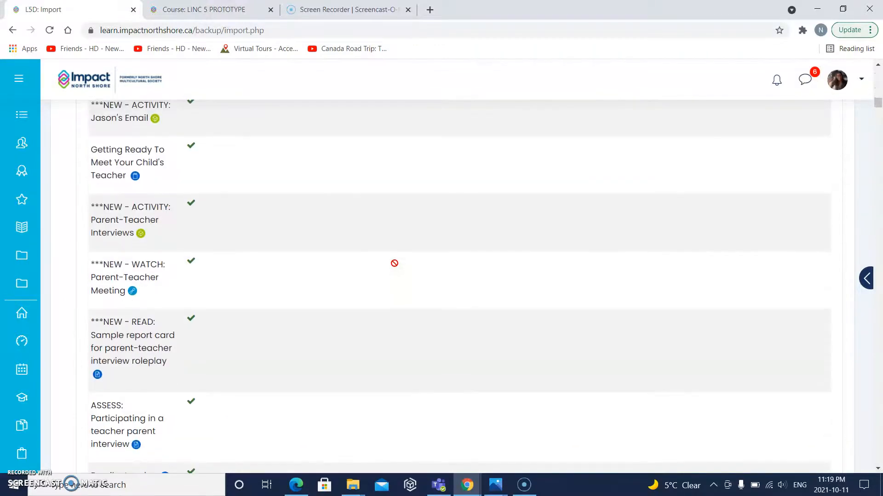
scroll(395, 263, "down", 9)
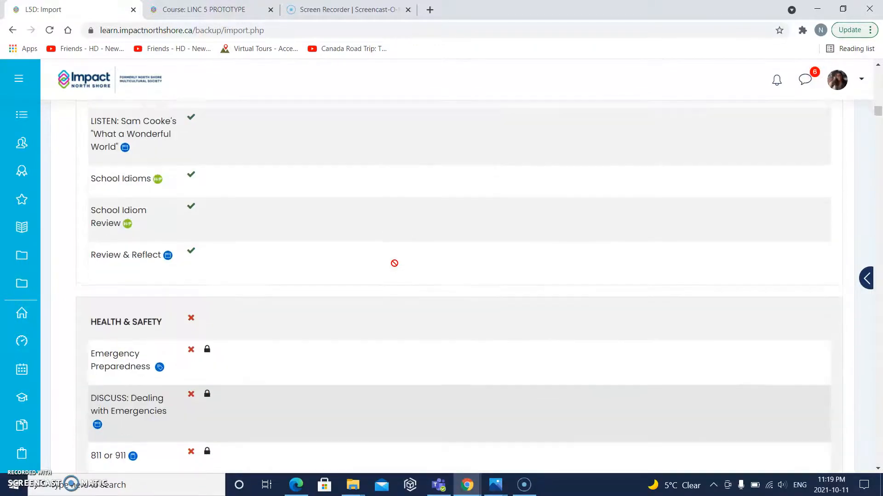
scroll(395, 263, "up", 6)
scroll(394, 263, "up", 1)
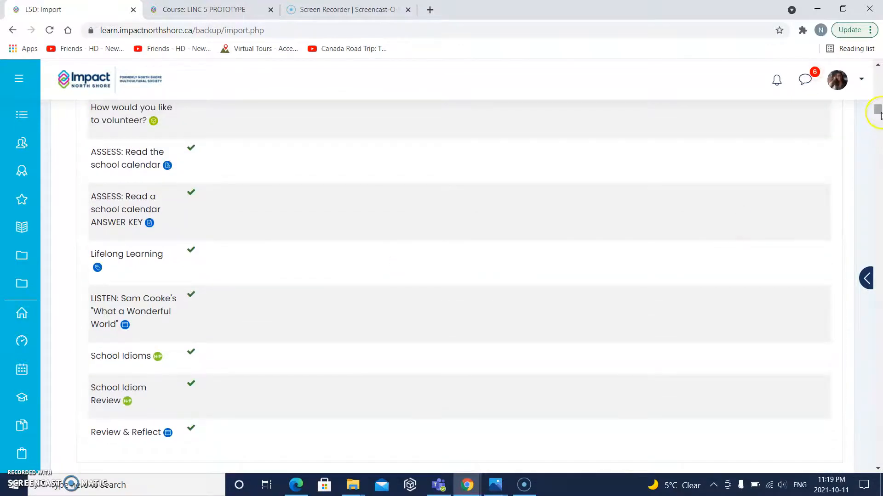
Perform the import of the selected items and continue to the L5A AM Teacher (Demo) course page
left_click_drag(877, 108, 876, 467)
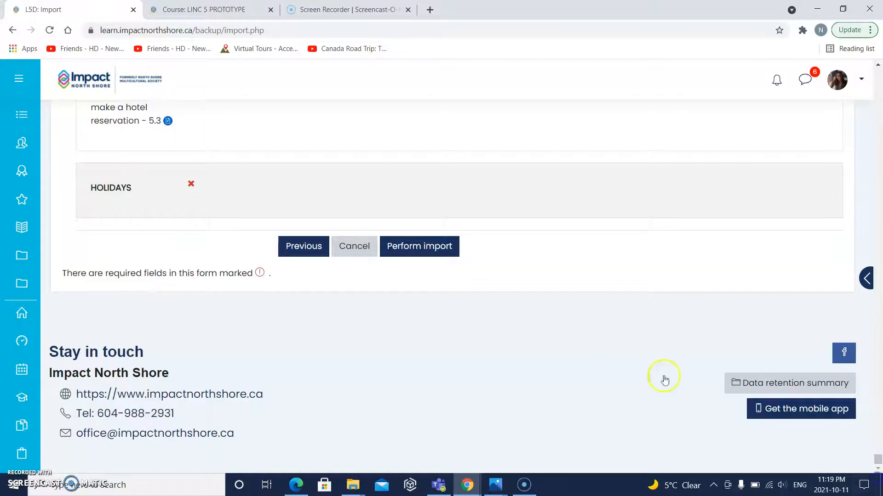
scroll(608, 353, "up", 3)
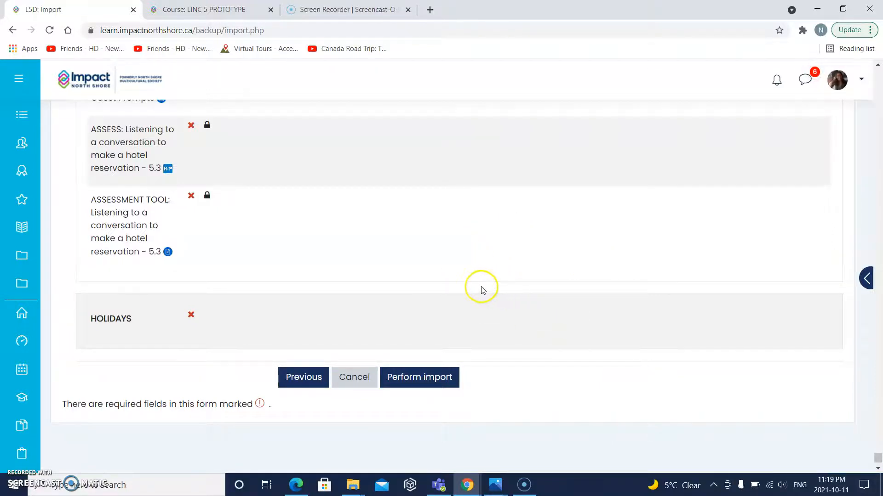
left_click(417, 379)
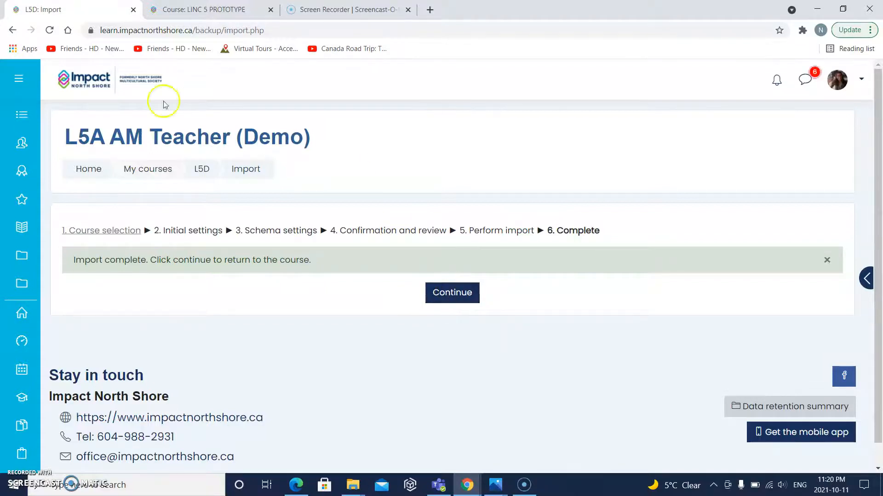
left_click(448, 294)
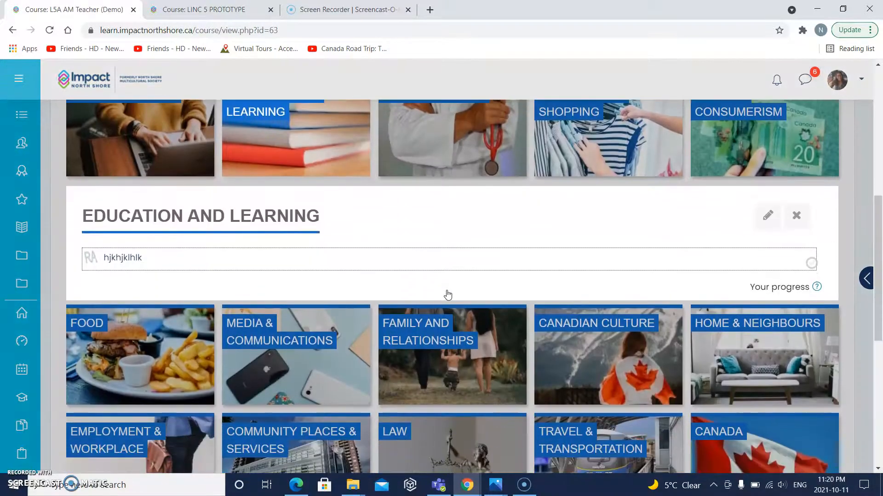
Reload the L5A AM Teacher (Demo) course page and check the EDUCATION AND LEARNING section for the imported activities
scroll(421, 244, "up", 2)
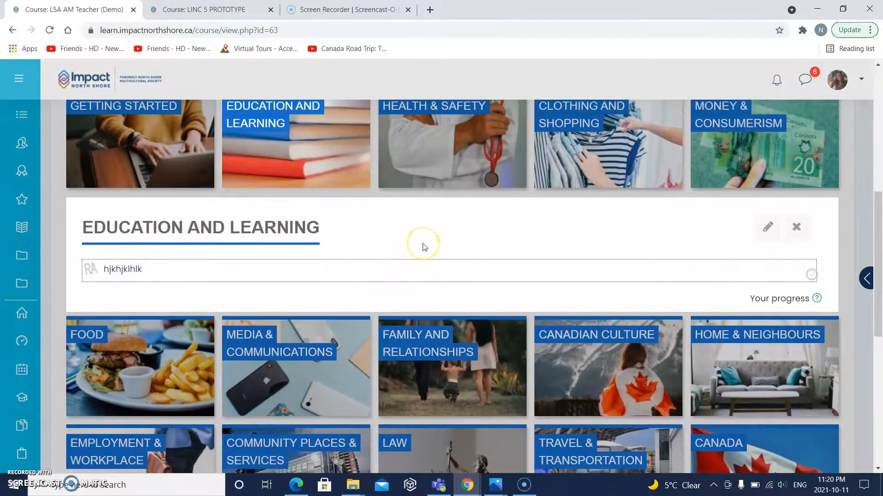
scroll(423, 247, "up", 5)
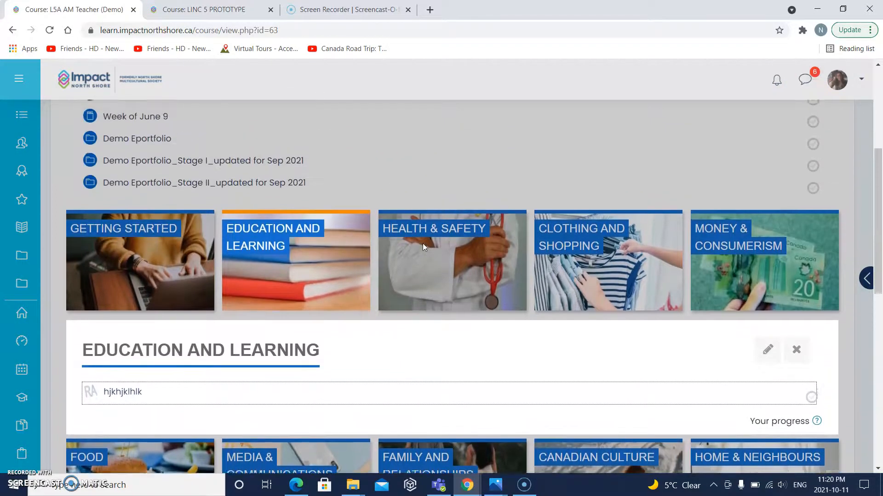
scroll(430, 251, "down", 2)
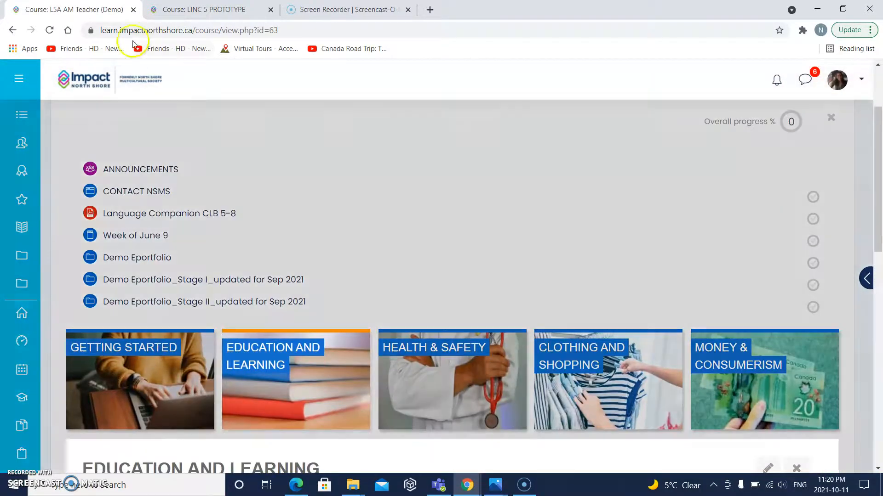
left_click(48, 31)
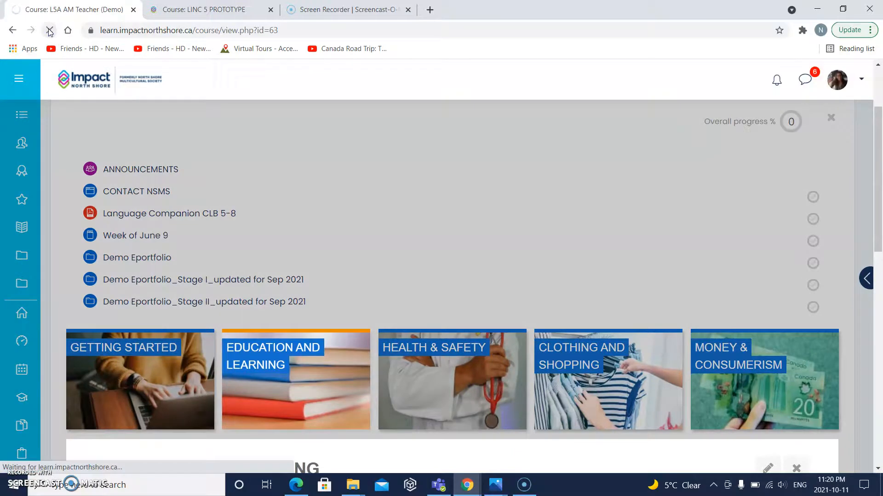
scroll(276, 206, "down", 4)
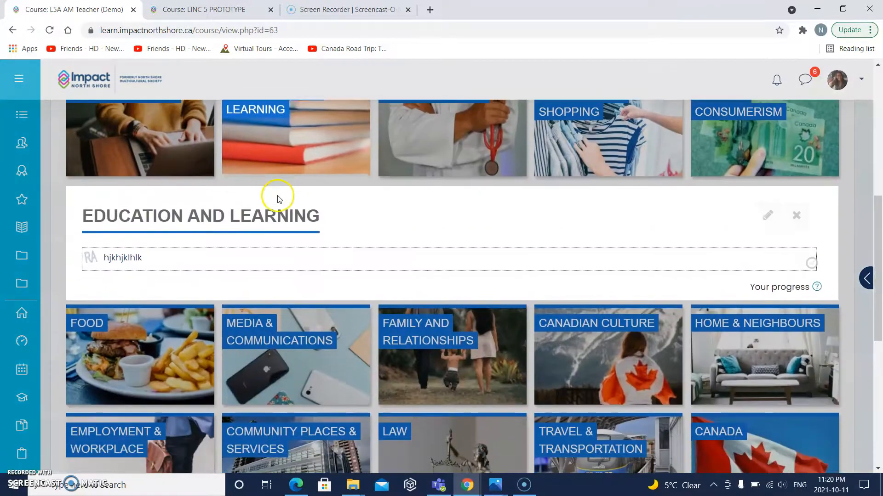
right_click(278, 198)
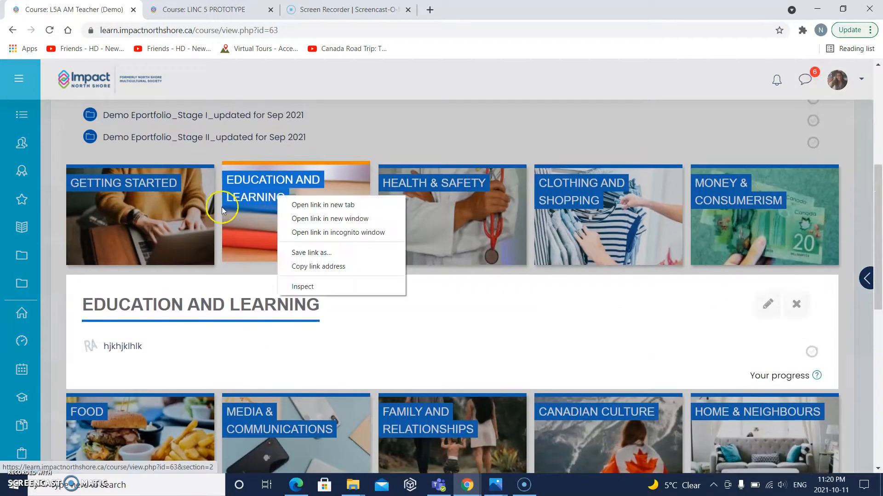
left_click(158, 203)
Open the GETTING STARTED section and look through its activities for the imported items
left_click(159, 203)
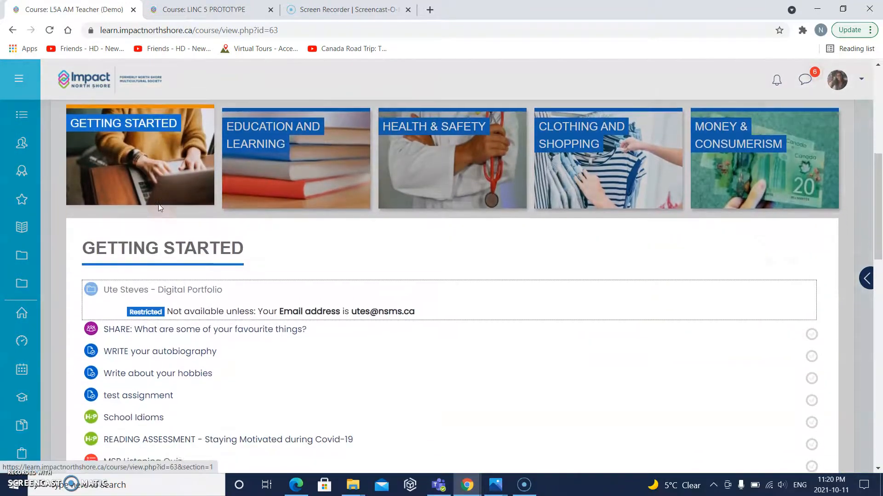
scroll(159, 203, "down", 7)
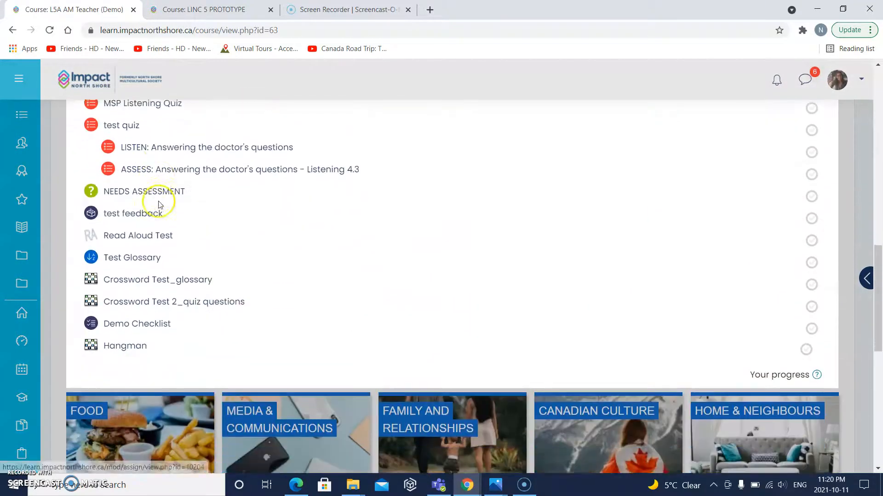
scroll(158, 203, "up", 8)
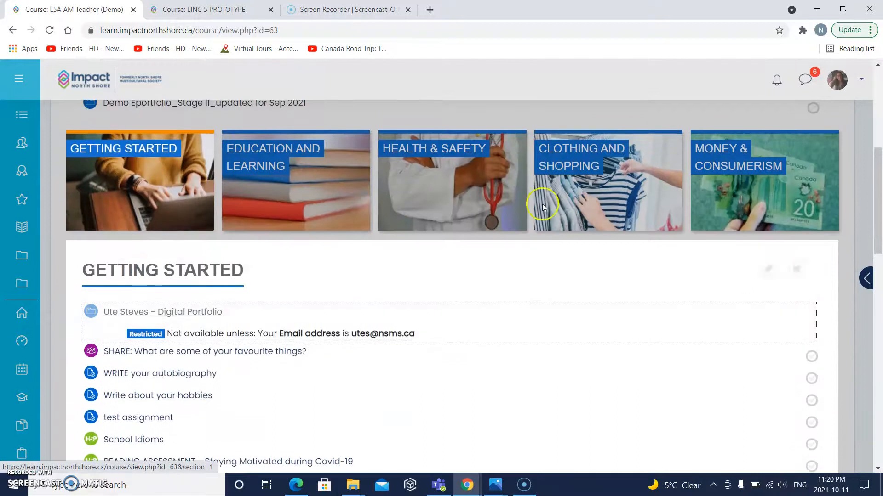
Open the HEALTH & SAFETY section and check its contents for the imported education activities
left_click(463, 191)
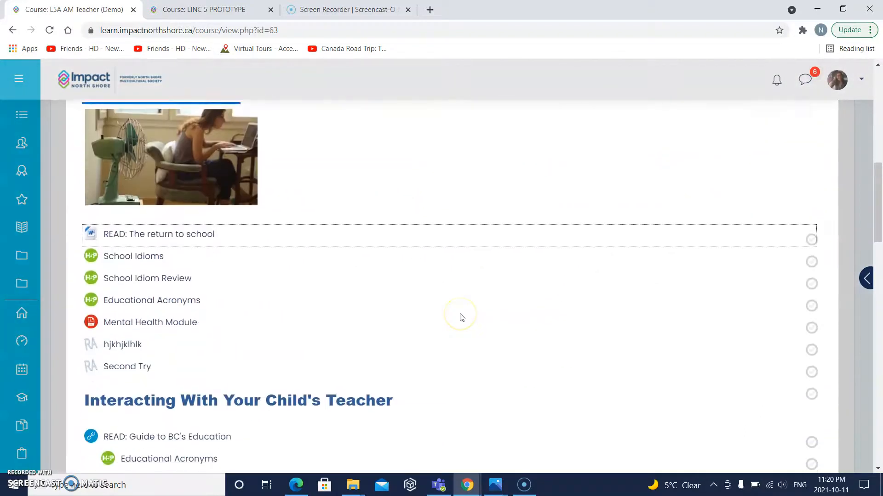
scroll(462, 317, "up", 4)
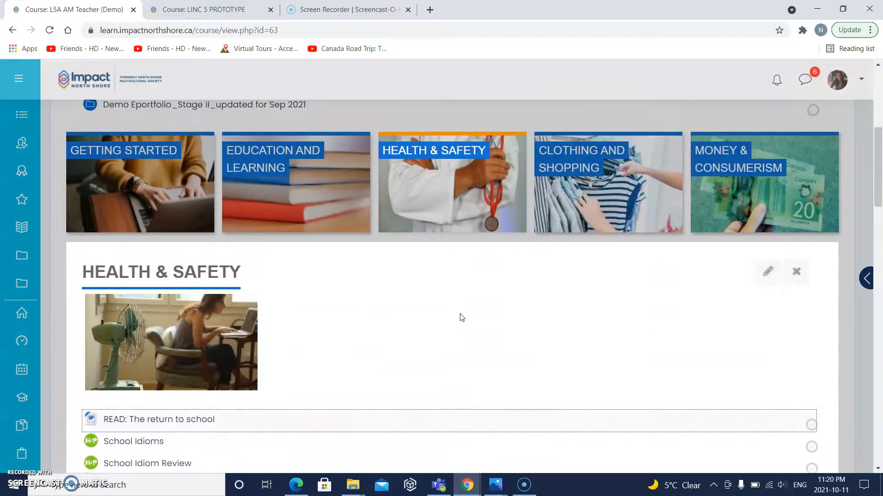
scroll(460, 316, "down", 1)
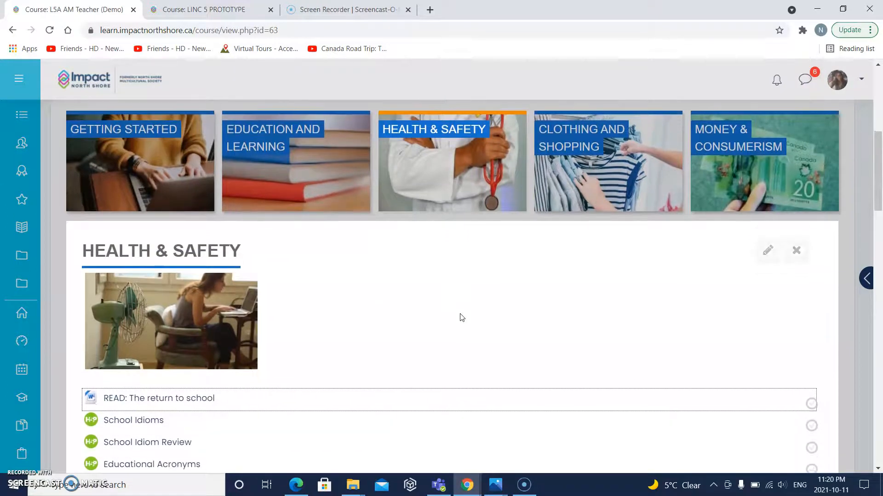
scroll(460, 316, "up", 2)
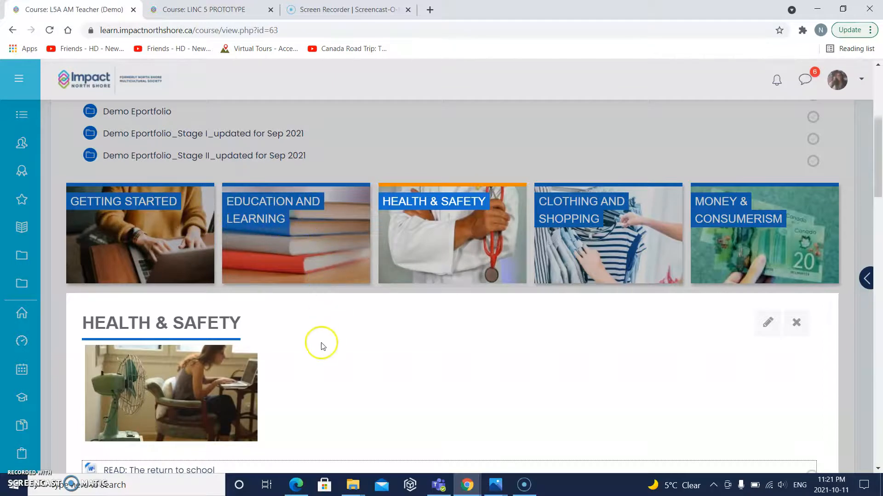
scroll(322, 342, "down", 1)
scroll(323, 346, "up", 2)
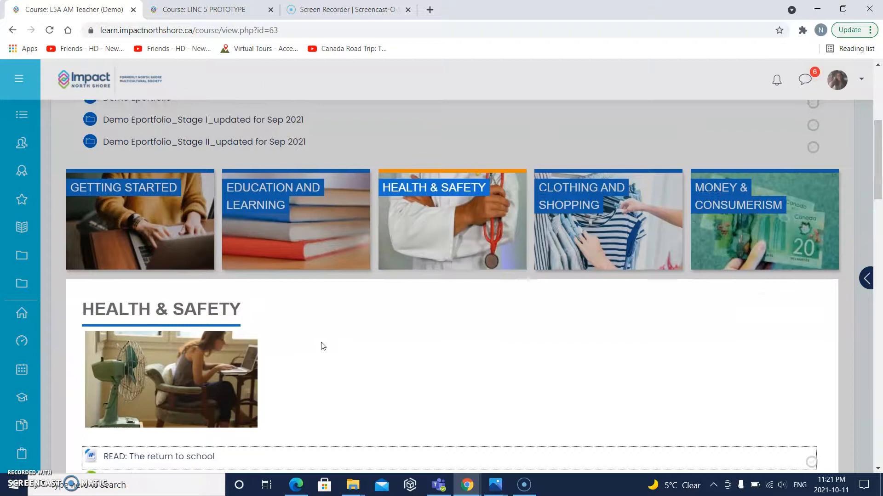
Switch to the LINC 5 PROTOTYPE course and check where EDUCATION & LEARNING sits in the order of section tiles
left_click(220, 9)
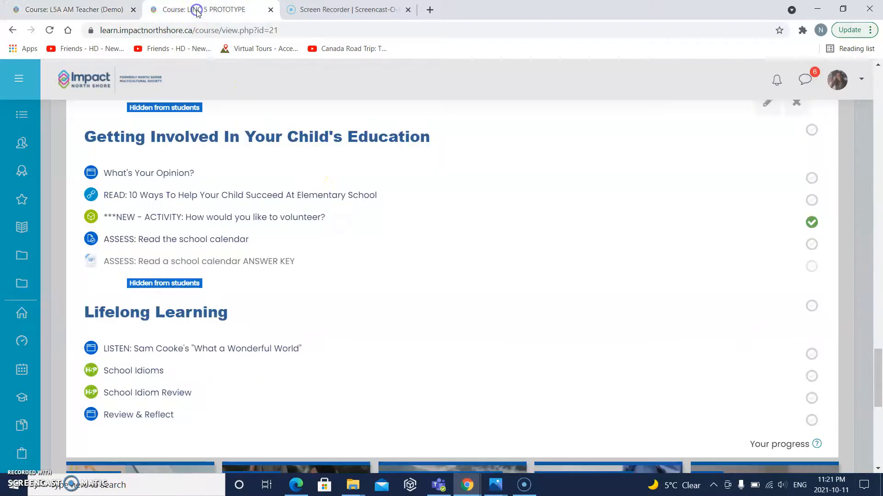
scroll(364, 260, "up", 4)
scroll(364, 259, "up", 15)
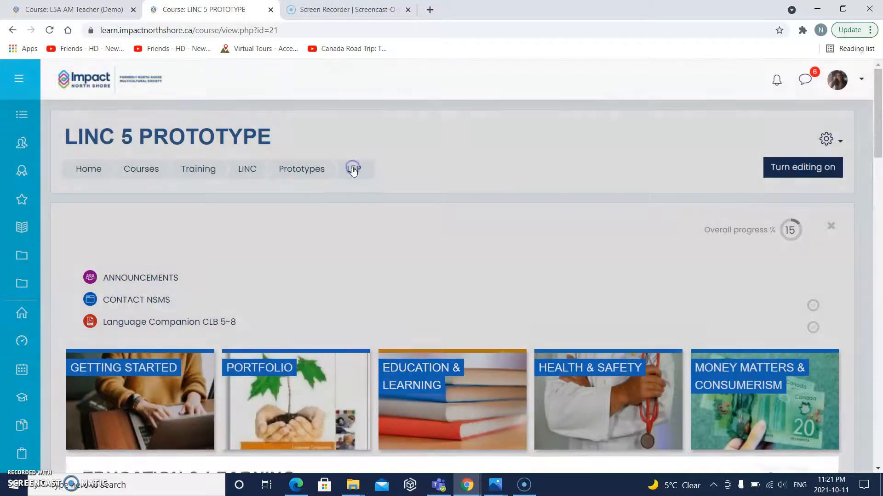
scroll(351, 204, "down", 2)
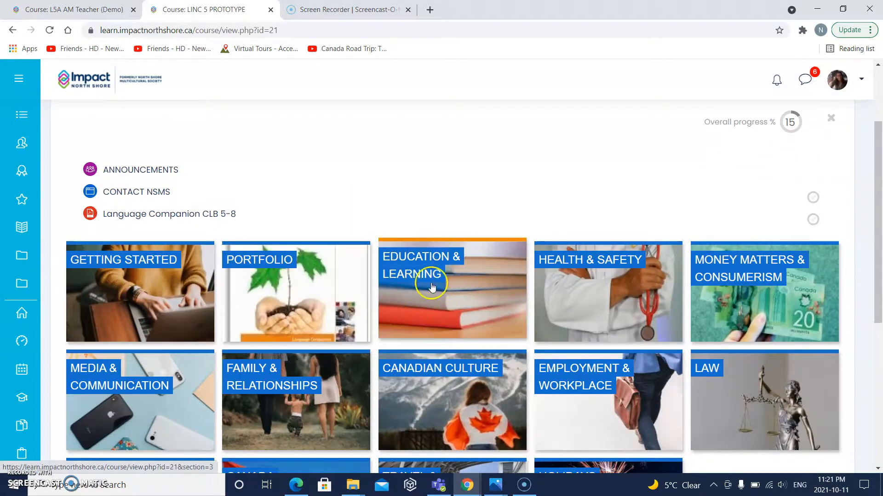
Return to L5A AM Teacher (Demo) and review the HEALTH & SAFETY activities from Interacting With Your Child's Teacher through Review & Reflect
left_click(84, 12)
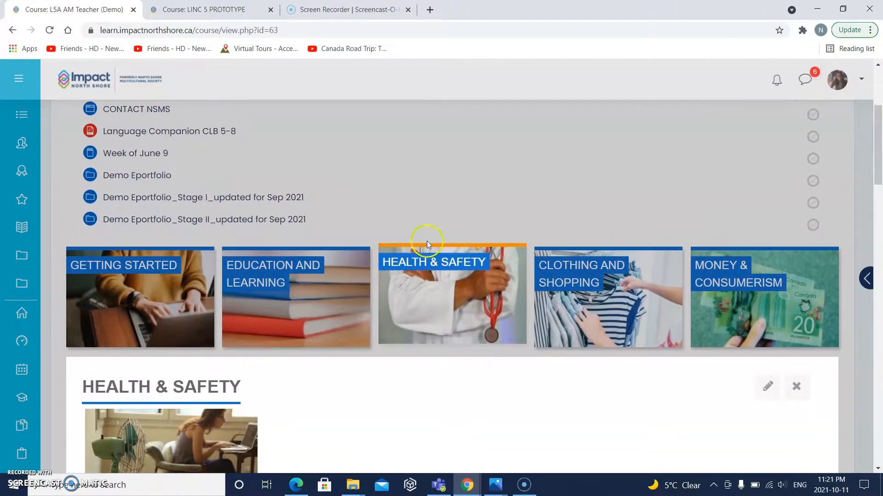
left_click(440, 316)
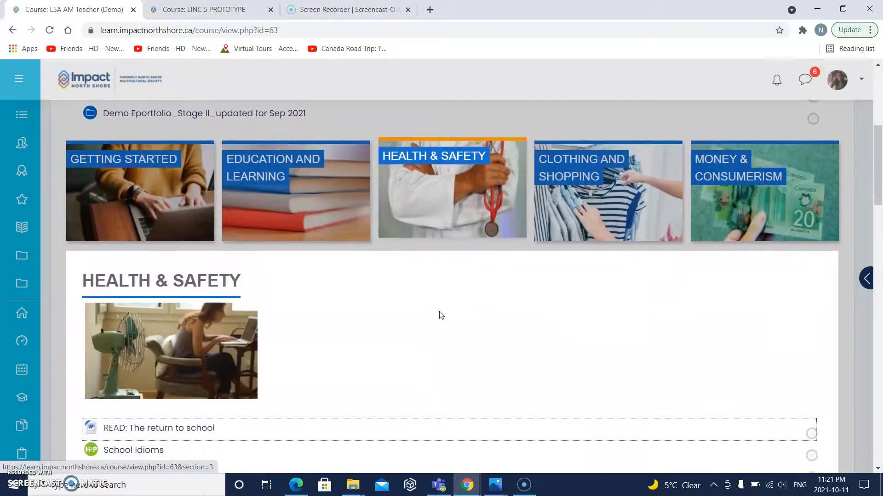
scroll(440, 315, "down", 2)
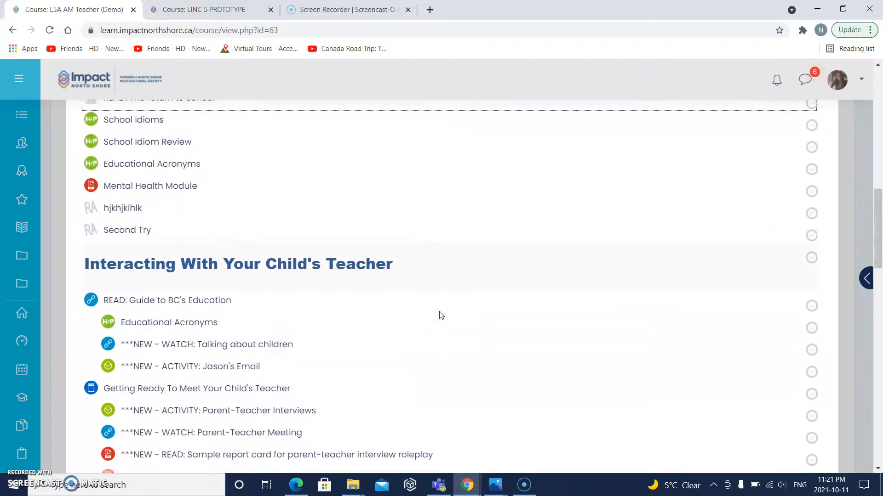
left_click(238, 239)
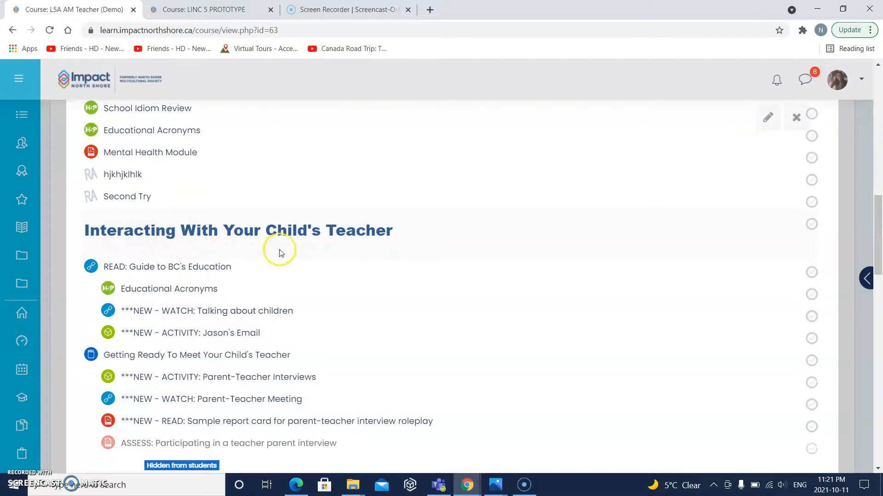
scroll(280, 254, "down", 2)
scroll(252, 353, "down", 5)
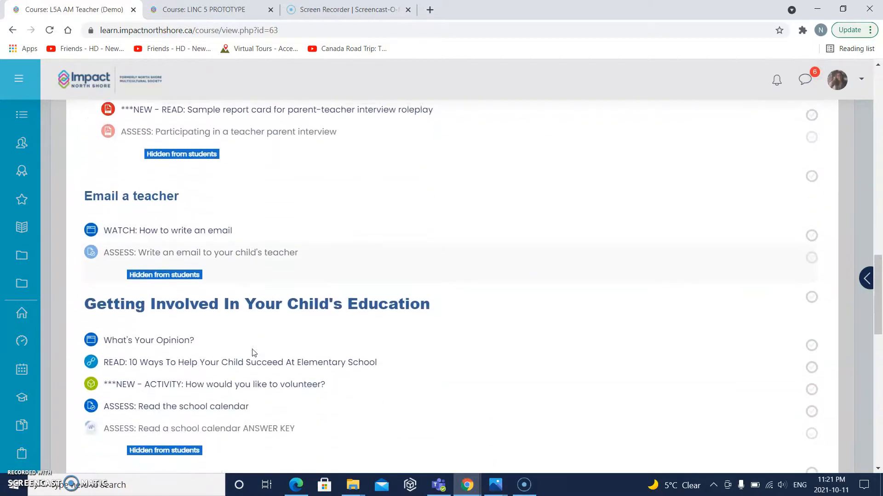
scroll(252, 352, "down", 5)
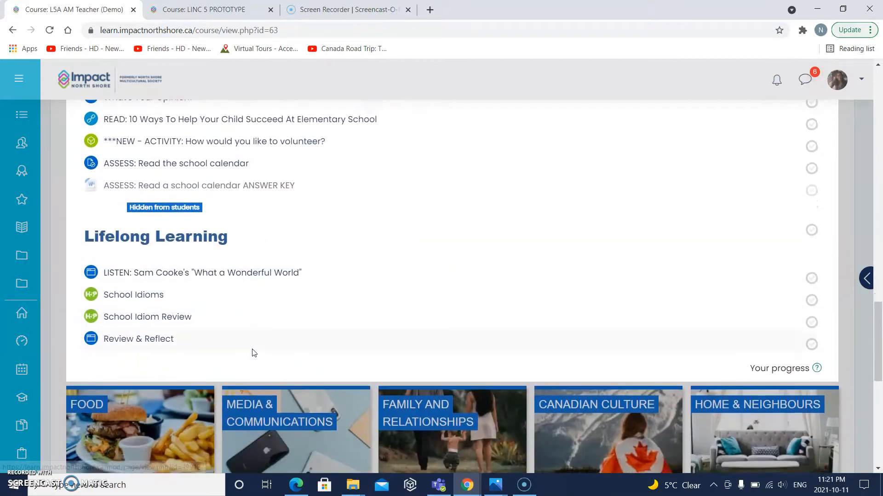
scroll(252, 353, "up", 15)
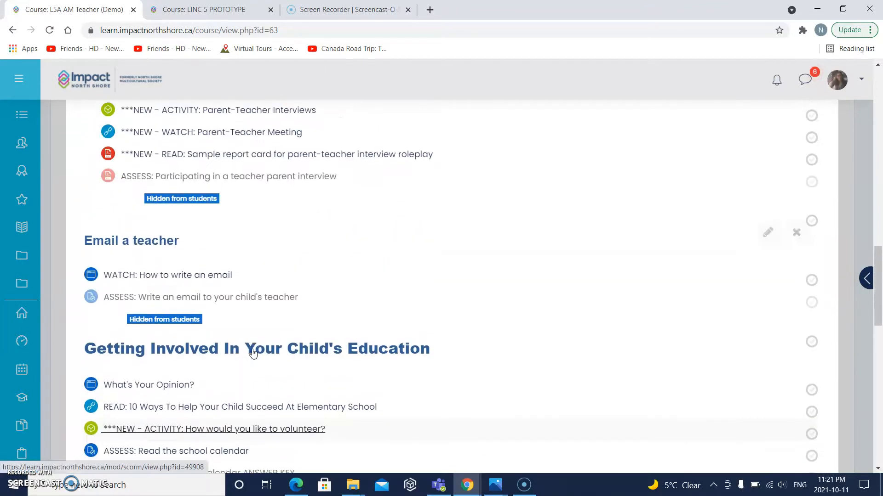
scroll(252, 352, "up", 5)
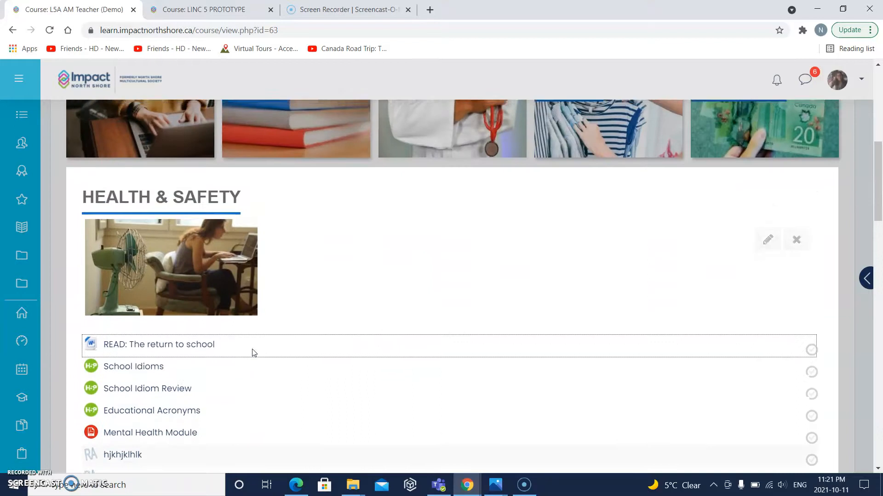
scroll(251, 352, "down", 6)
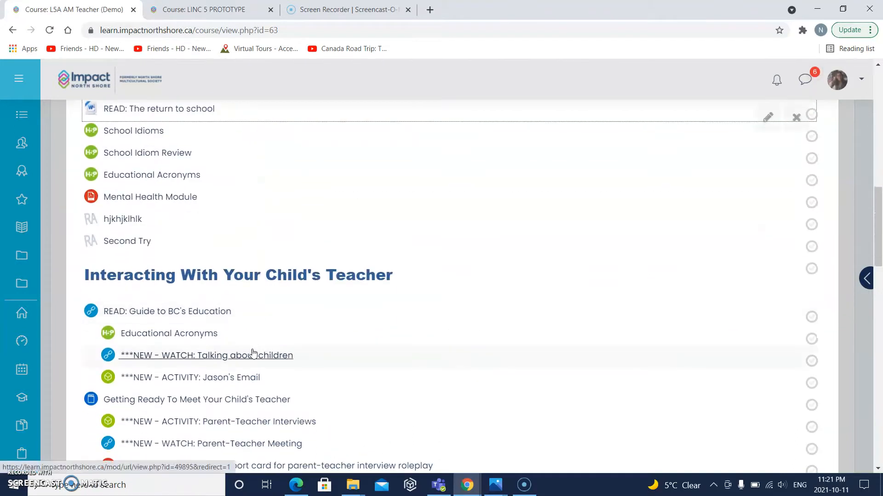